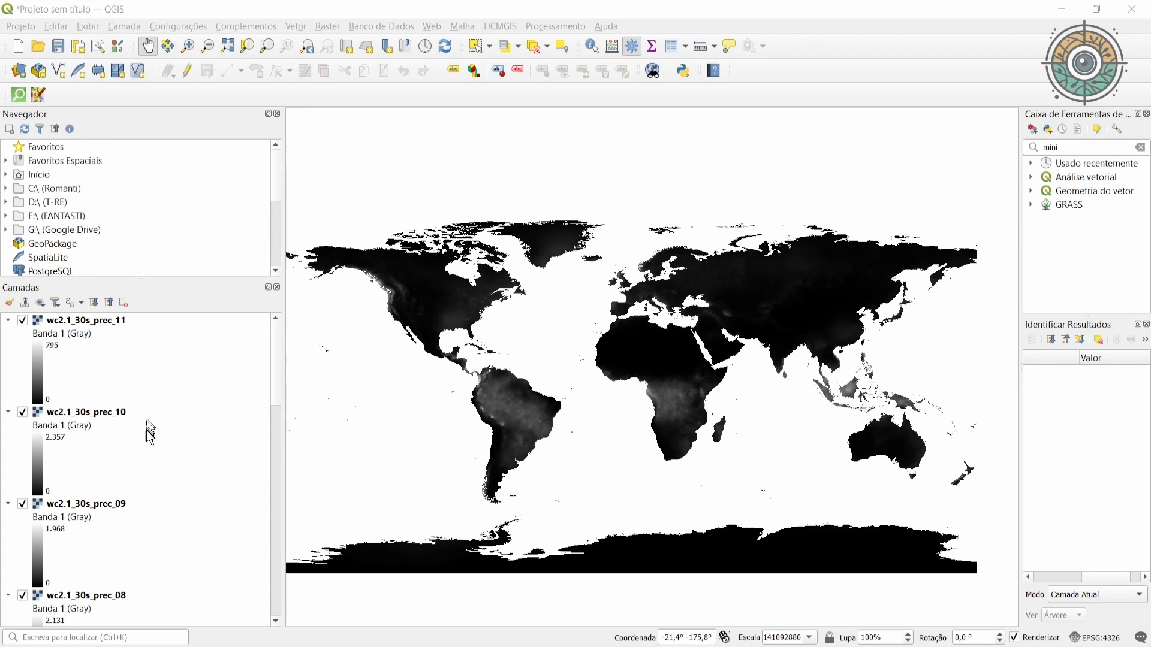
Step: Move the lm_bioma_250 layer above all the precipitation rasters in the layer order
{"action": "scroll", "coordinate": [151, 444], "scroll_direction": "down", "scroll_amount": 4}
{"action": "scroll", "coordinate": [150, 444], "scroll_direction": "down", "scroll_amount": 12}
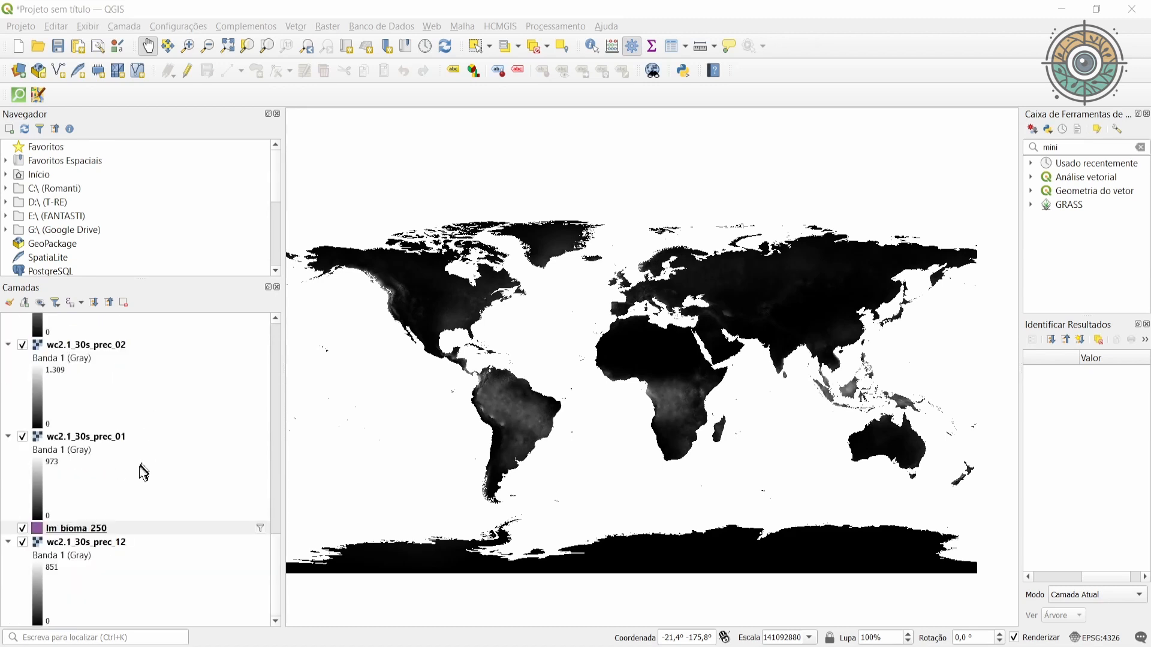
{"action": "left_click", "coordinate": [96, 527]}
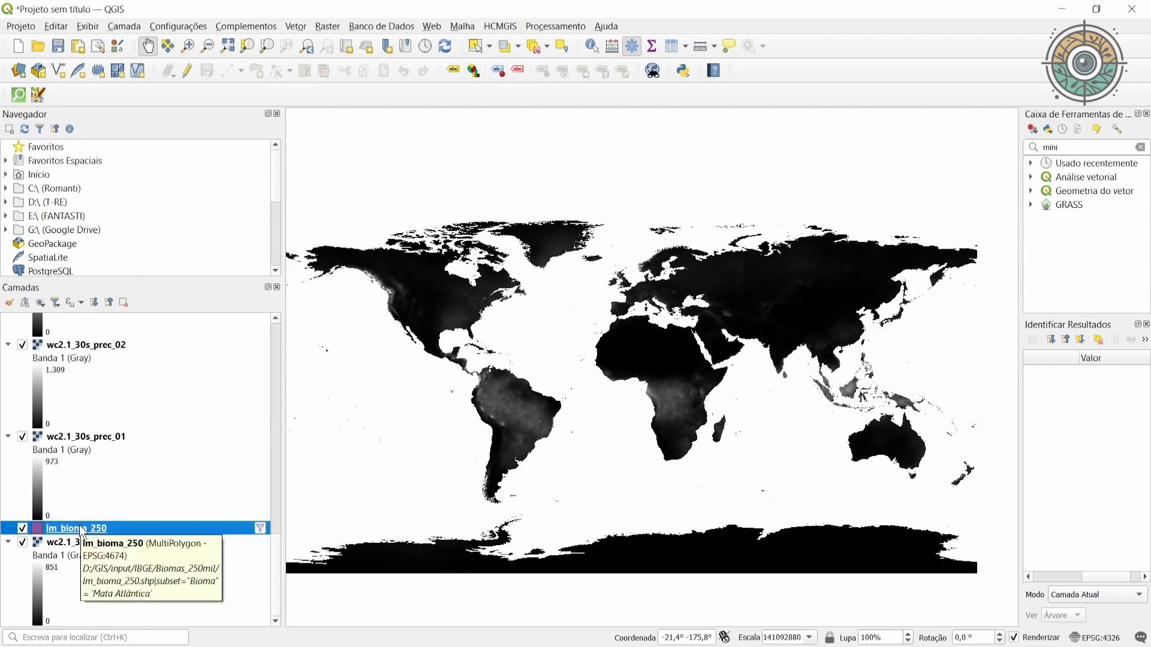
{"action": "right_click", "coordinate": [82, 532]}
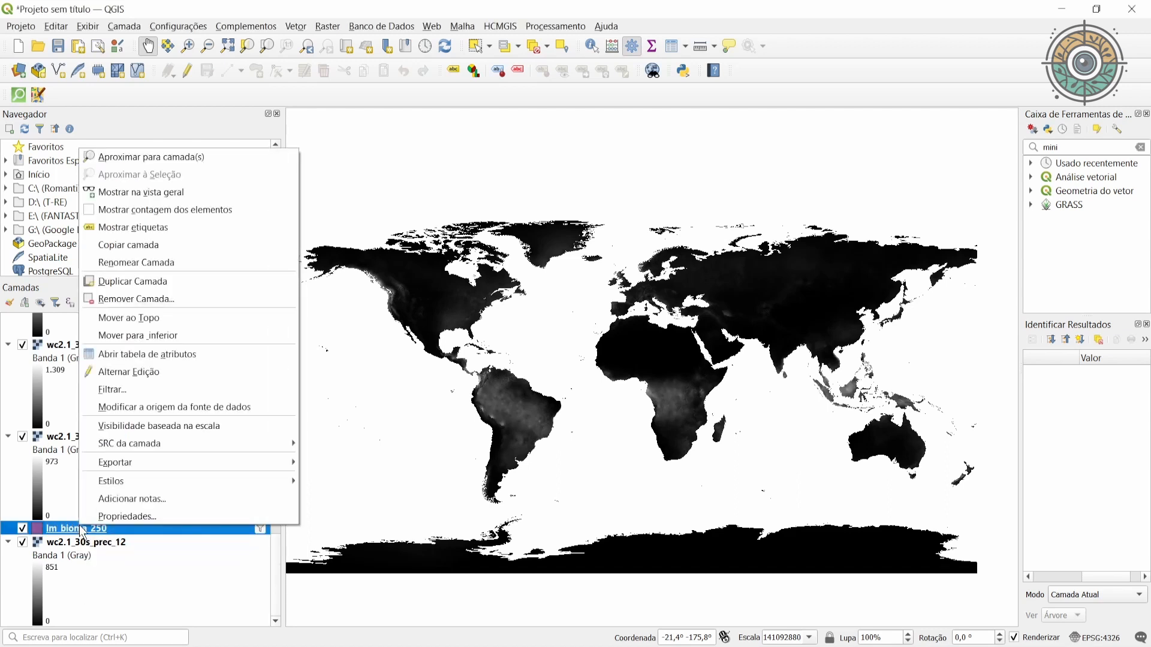
{"action": "left_click", "coordinate": [136, 319]}
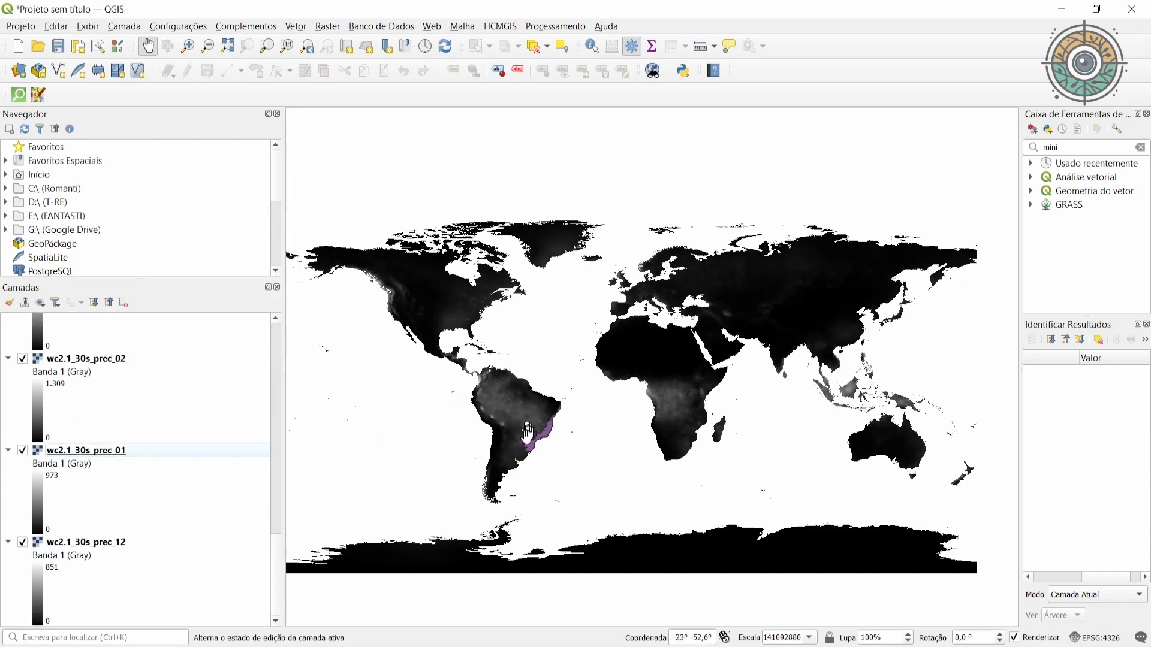
{"action": "scroll", "coordinate": [139, 418], "scroll_direction": "down", "scroll_amount": 5}
{"action": "scroll", "coordinate": [135, 411], "scroll_direction": "up", "scroll_amount": 5}
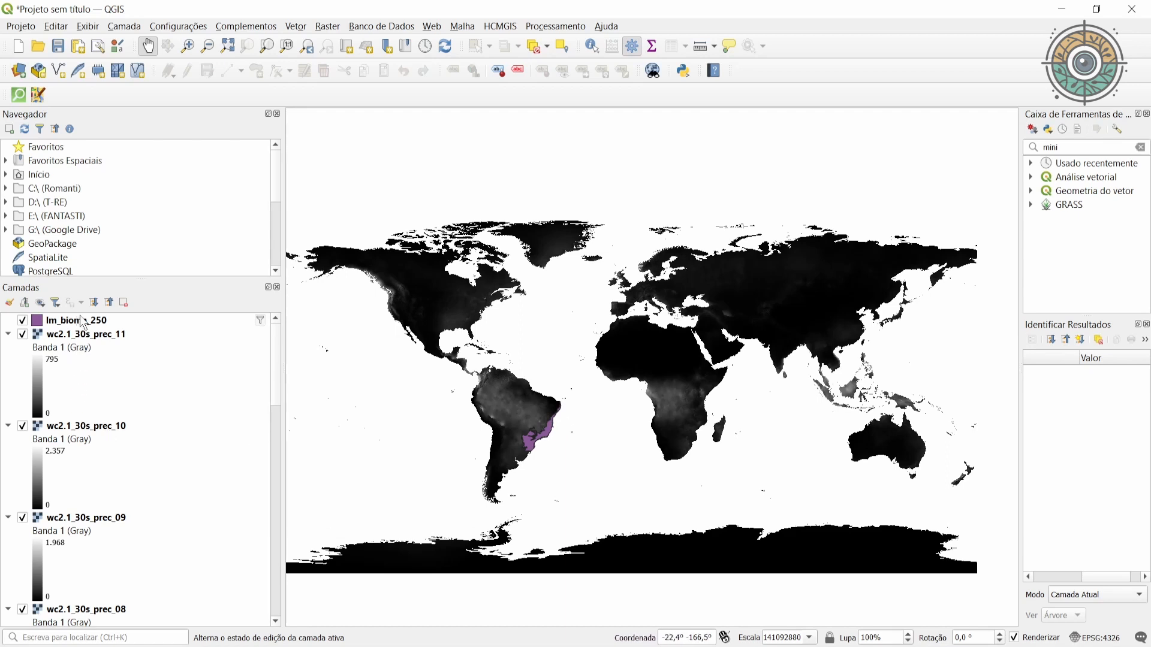
{"action": "left_click", "coordinate": [69, 334]}
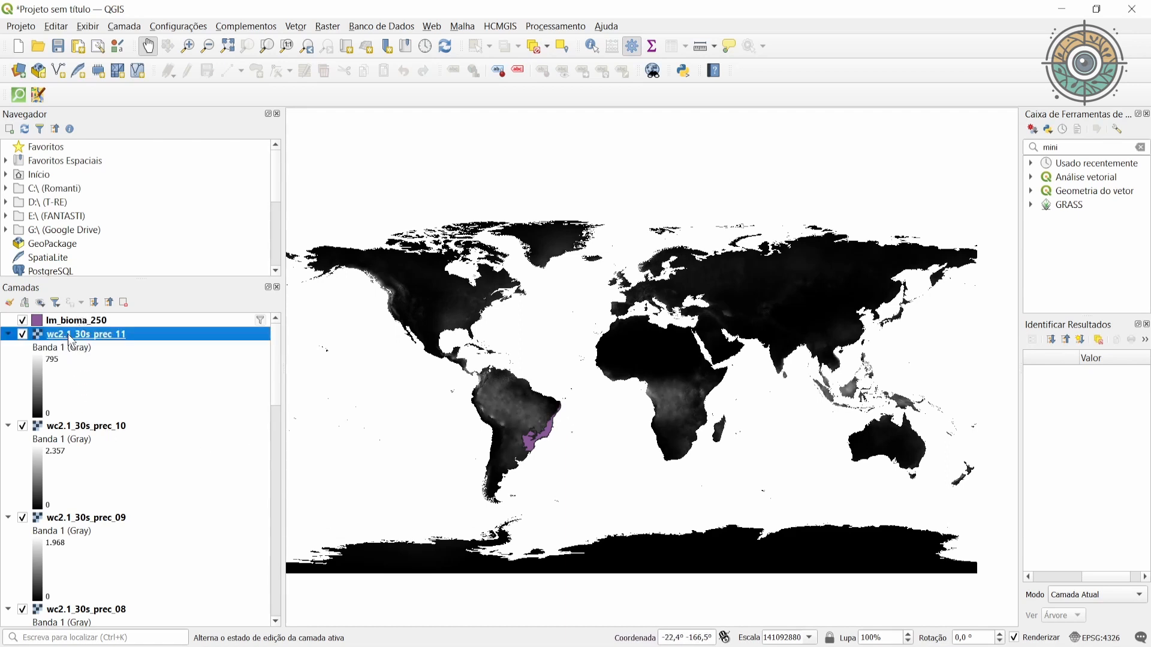
{"action": "right_click", "coordinate": [71, 339]}
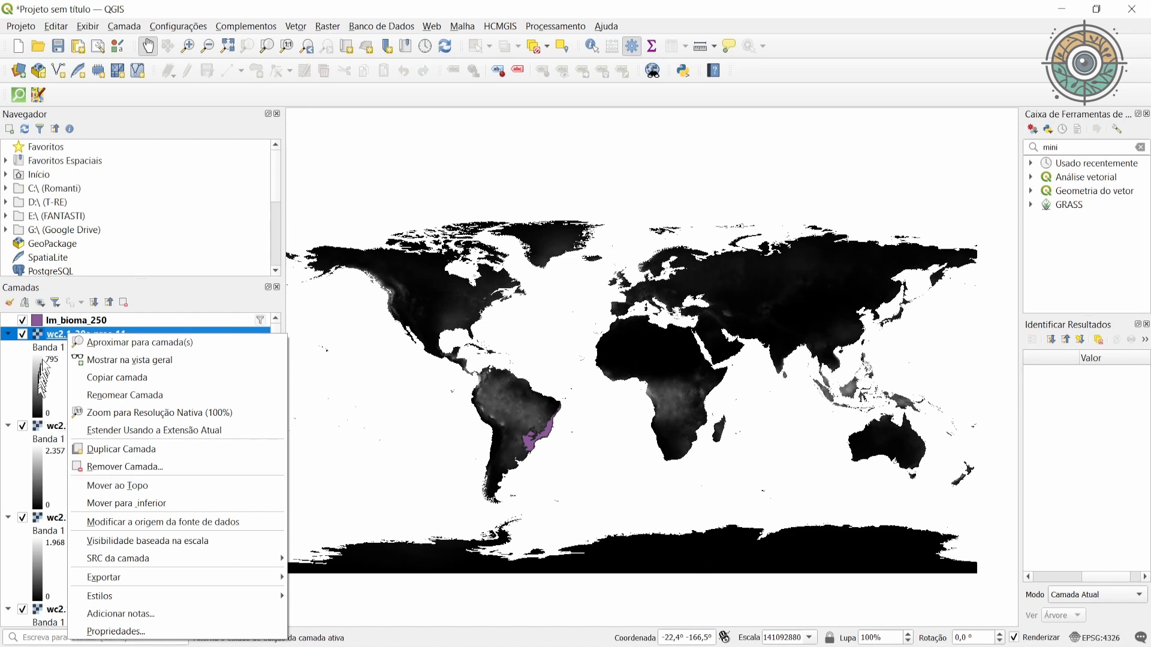
{"action": "left_click", "coordinate": [58, 324]}
{"action": "right_click", "coordinate": [58, 327]}
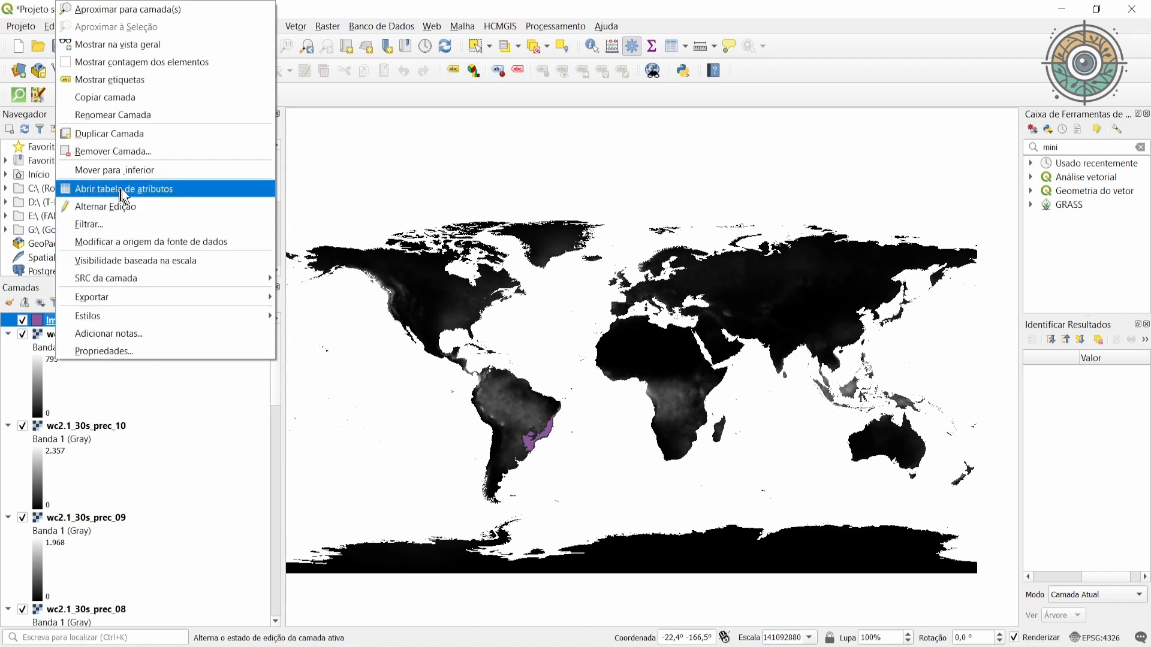
{"action": "left_click", "coordinate": [94, 380]}
{"action": "right_click", "coordinate": [74, 335]}
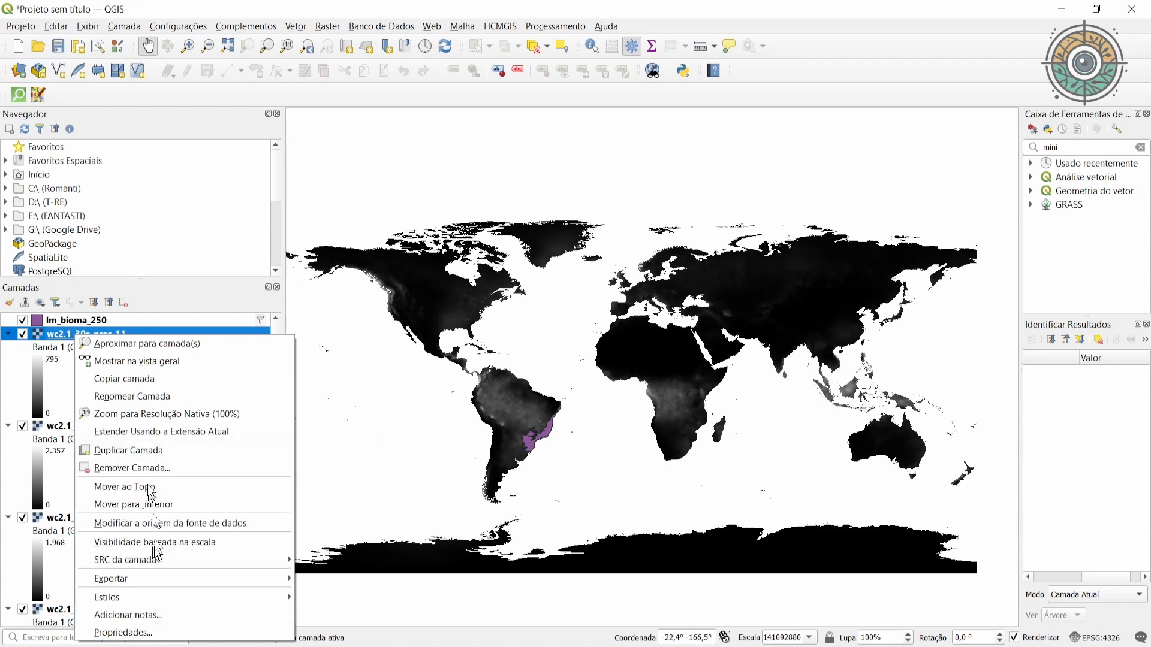
{"action": "left_click", "coordinate": [17, 381]}
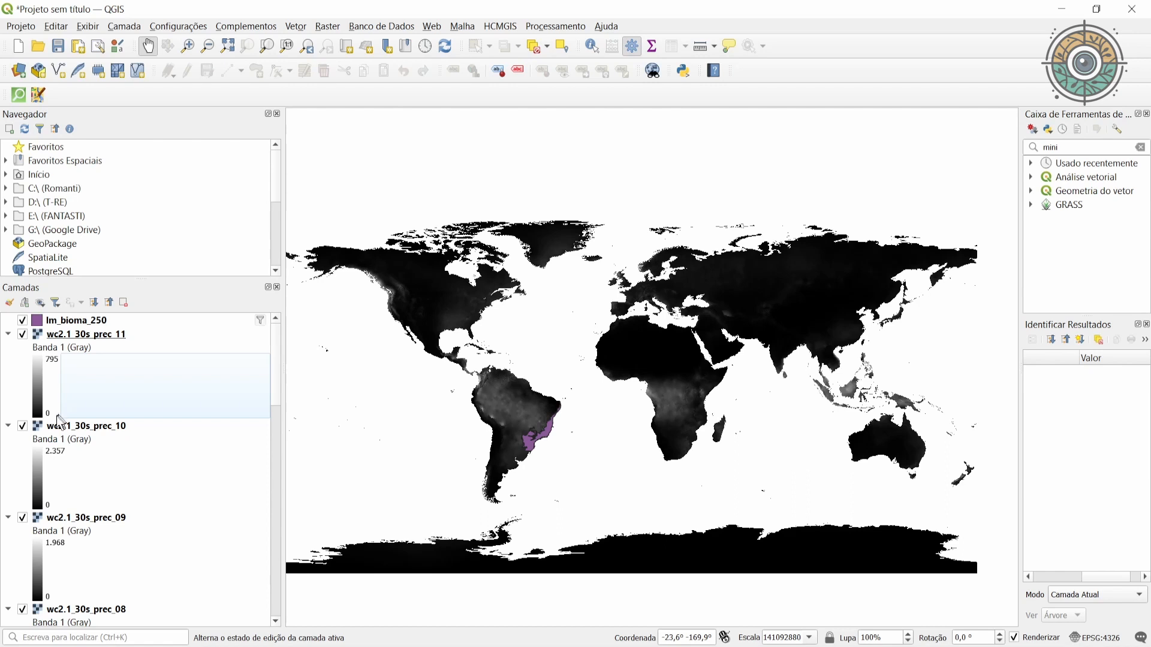
Step: Examine how the lm_bioma_250 polygon overlays the precipitation raster along the Brazilian coast and its inland edge
{"action": "key", "text": "ctrl"}
{"action": "scroll", "coordinate": [533, 440], "scroll_direction": "up", "scroll_amount": 2}
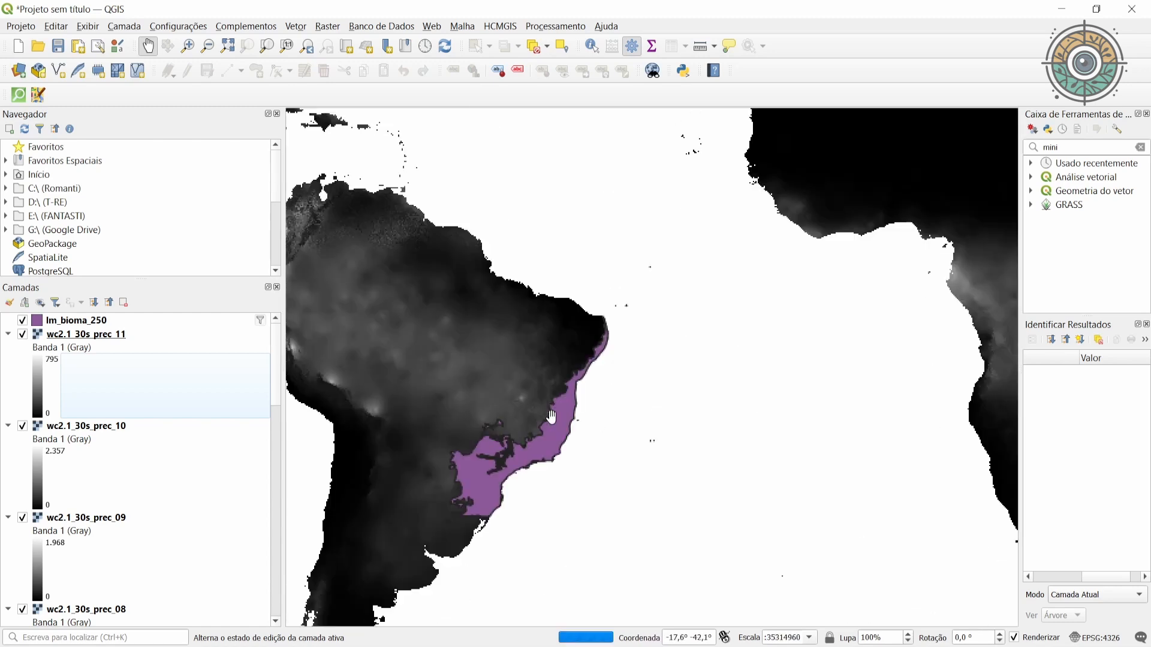
{"action": "scroll", "coordinate": [552, 413], "scroll_direction": "up", "scroll_amount": 2}
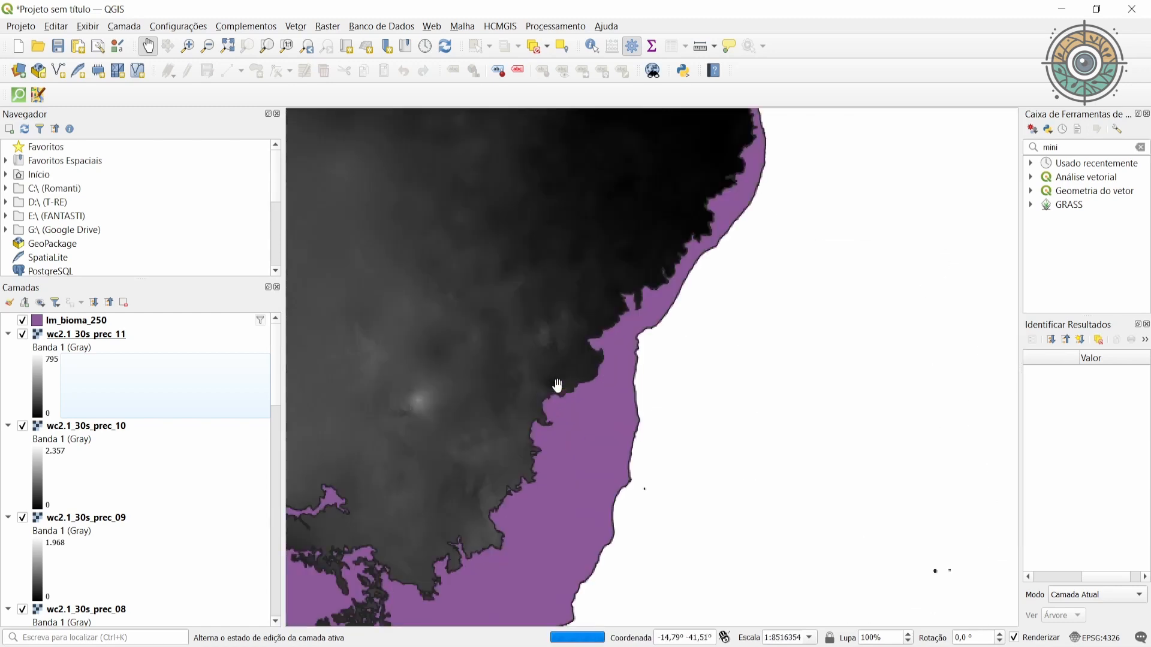
{"action": "scroll", "coordinate": [585, 362], "scroll_direction": "up", "scroll_amount": 1}
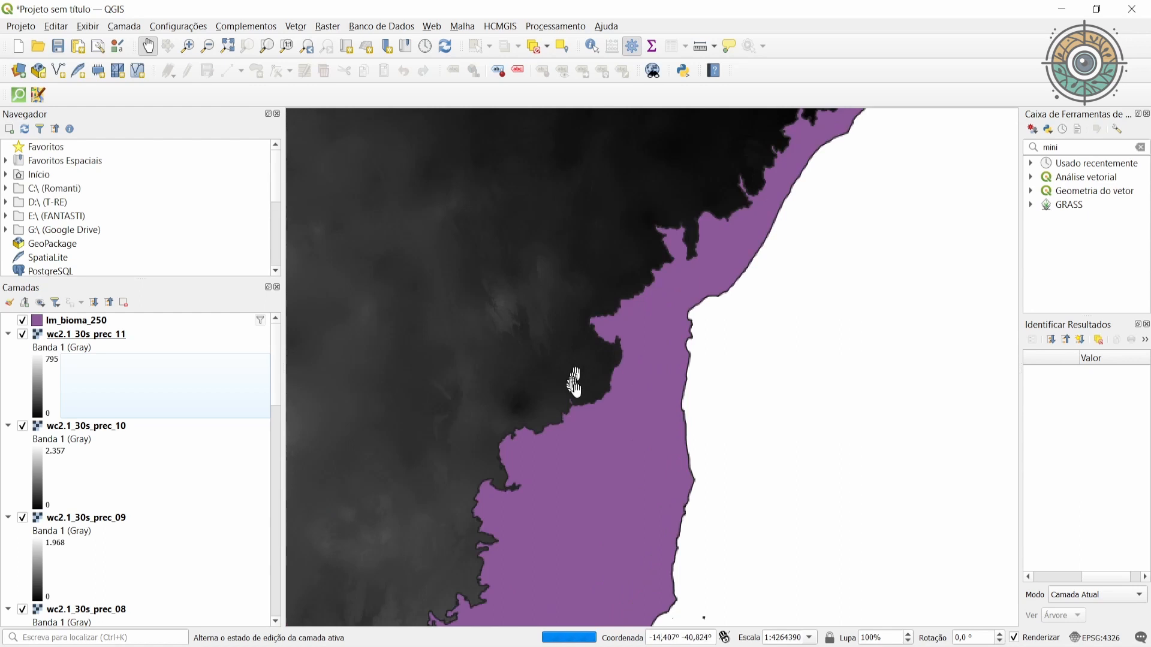
{"action": "scroll", "coordinate": [613, 339], "scroll_direction": "up", "scroll_amount": 1}
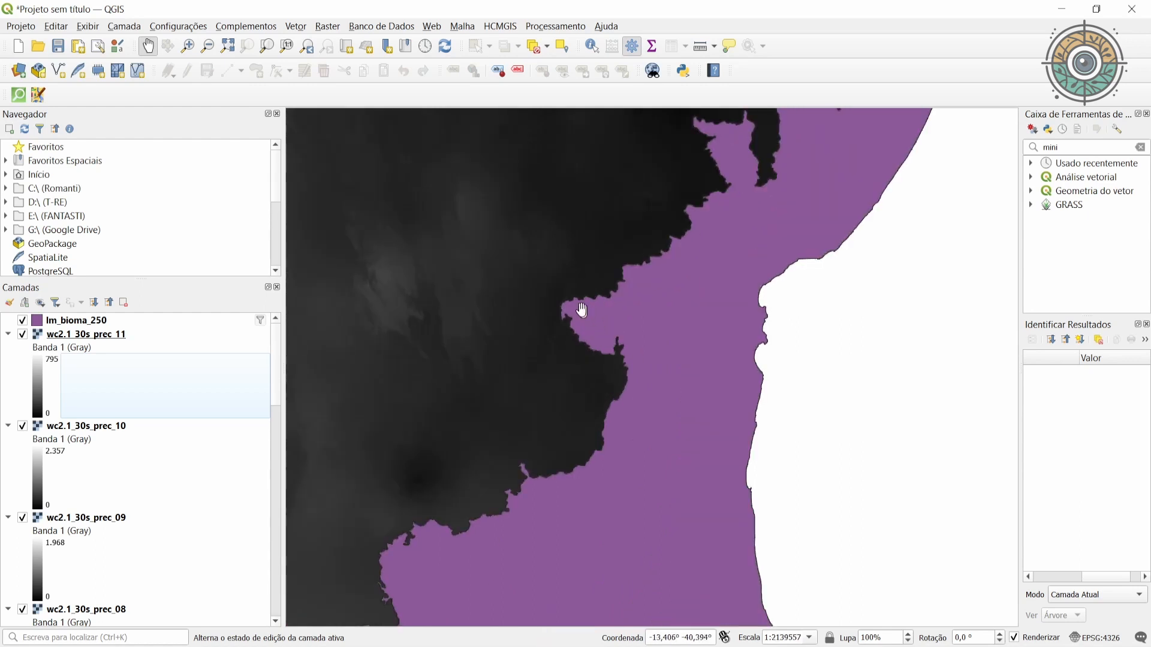
{"action": "scroll", "coordinate": [577, 310], "scroll_direction": "up", "scroll_amount": 1}
{"action": "scroll", "coordinate": [550, 312], "scroll_direction": "up", "scroll_amount": 1}
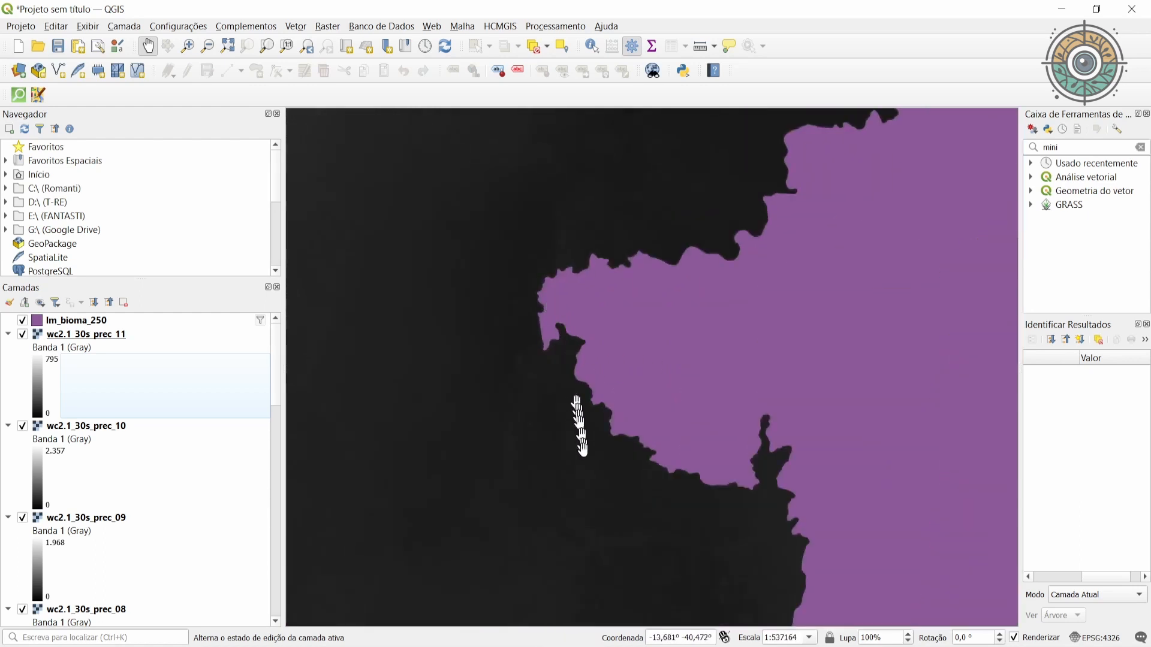
{"action": "left_click_drag", "start_coordinate": [571, 507], "coordinate": [650, 250]}
{"action": "left_click_drag", "start_coordinate": [472, 541], "coordinate": [641, 203]}
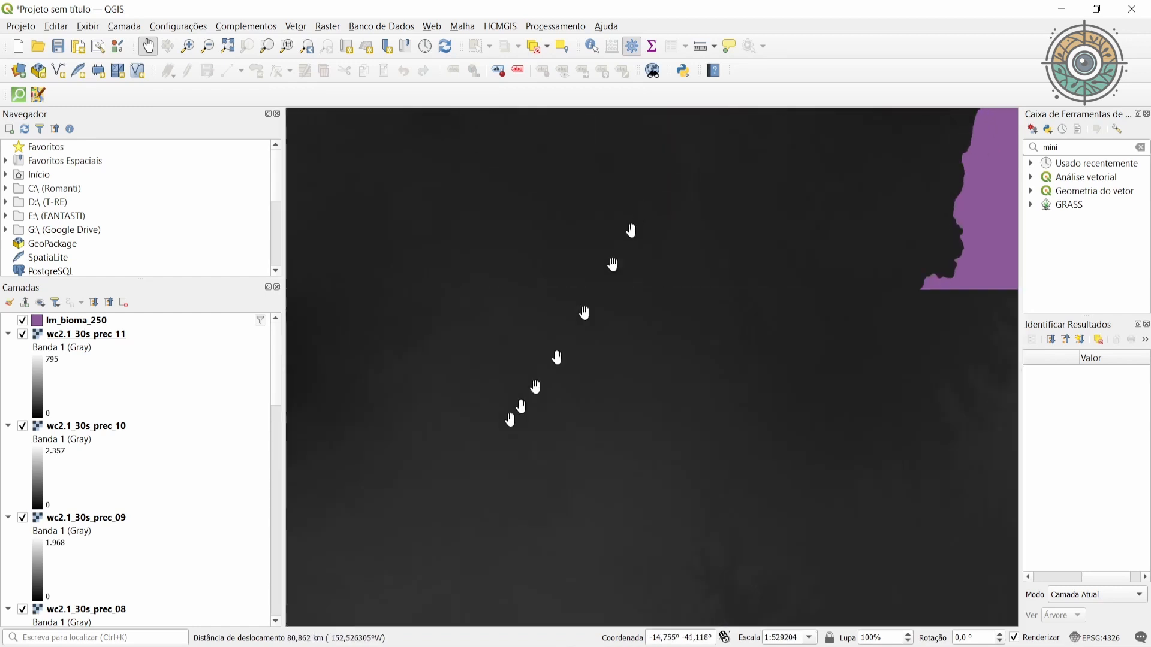
{"action": "left_click_drag", "start_coordinate": [456, 476], "coordinate": [639, 234]}
{"action": "left_click_drag", "start_coordinate": [425, 359], "coordinate": [956, 190]}
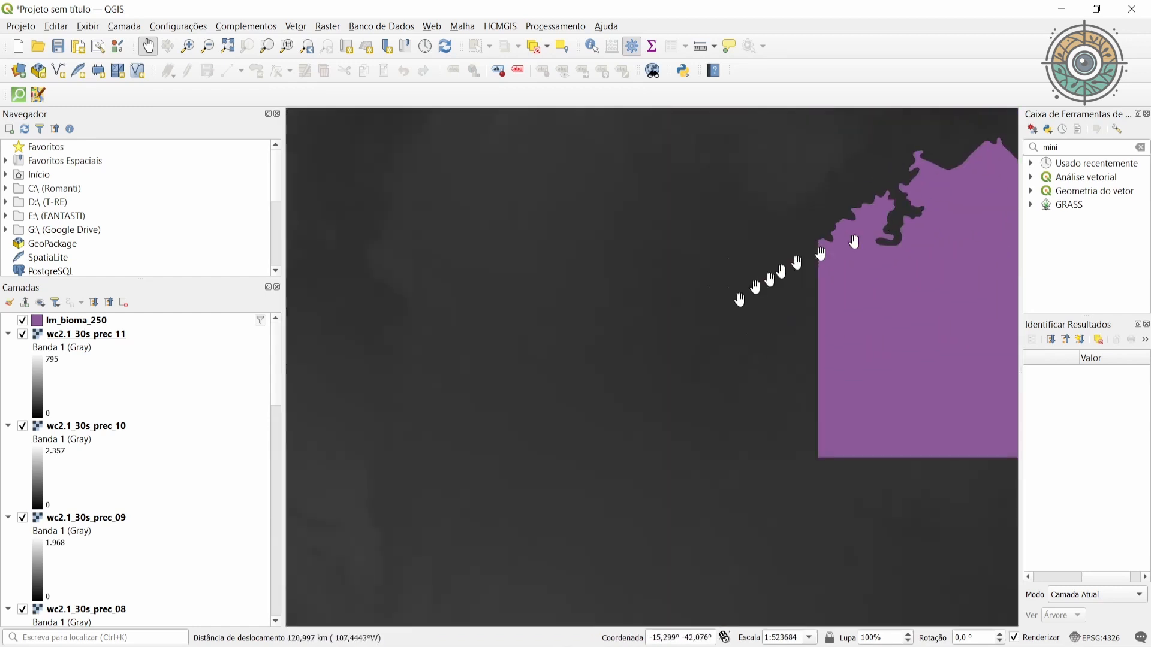
{"action": "left_click_drag", "start_coordinate": [629, 417], "coordinate": [755, 193]}
{"action": "left_click_drag", "start_coordinate": [663, 503], "coordinate": [732, 231]}
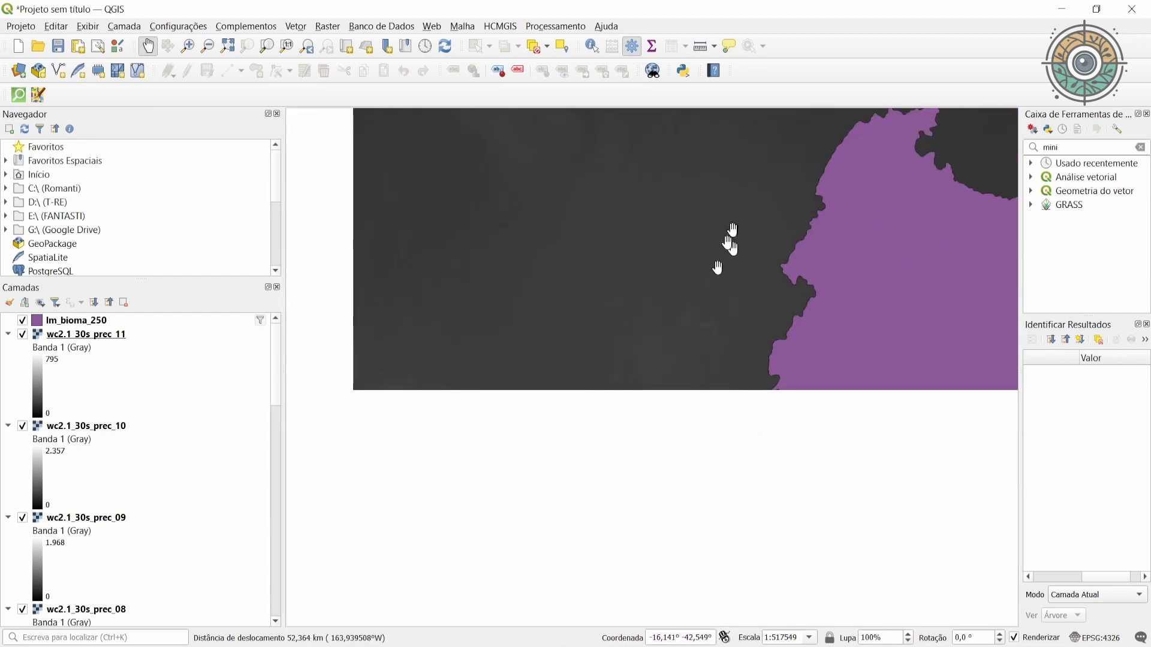
{"action": "scroll", "coordinate": [678, 442], "scroll_direction": "down", "scroll_amount": 1}
{"action": "scroll", "coordinate": [683, 473], "scroll_direction": "down", "scroll_amount": 1}
{"action": "left_click_drag", "start_coordinate": [705, 513], "coordinate": [728, 373]}
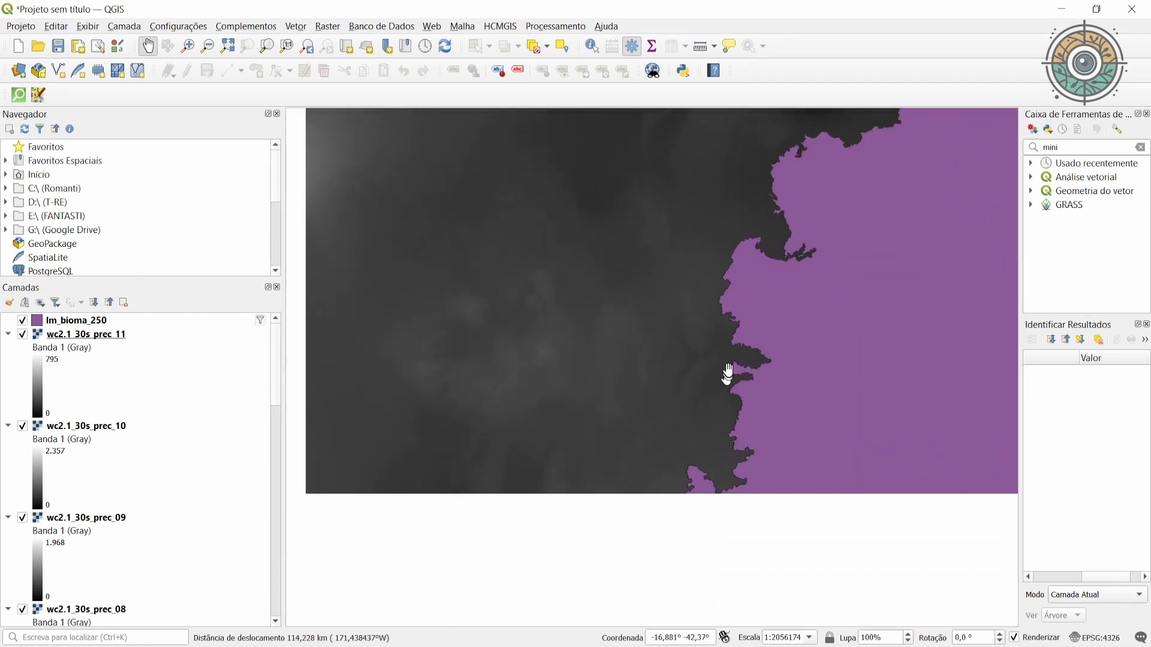
{"action": "scroll", "coordinate": [724, 372], "scroll_direction": "down", "scroll_amount": 2}
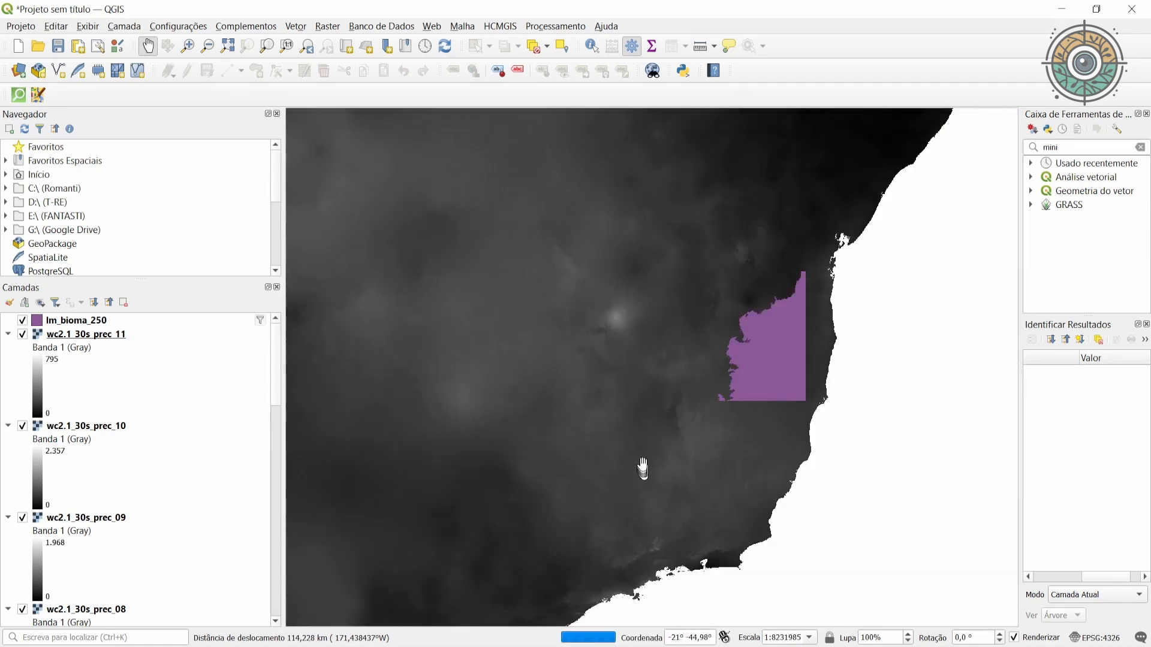
{"action": "left_click_drag", "start_coordinate": [645, 461], "coordinate": [662, 412]}
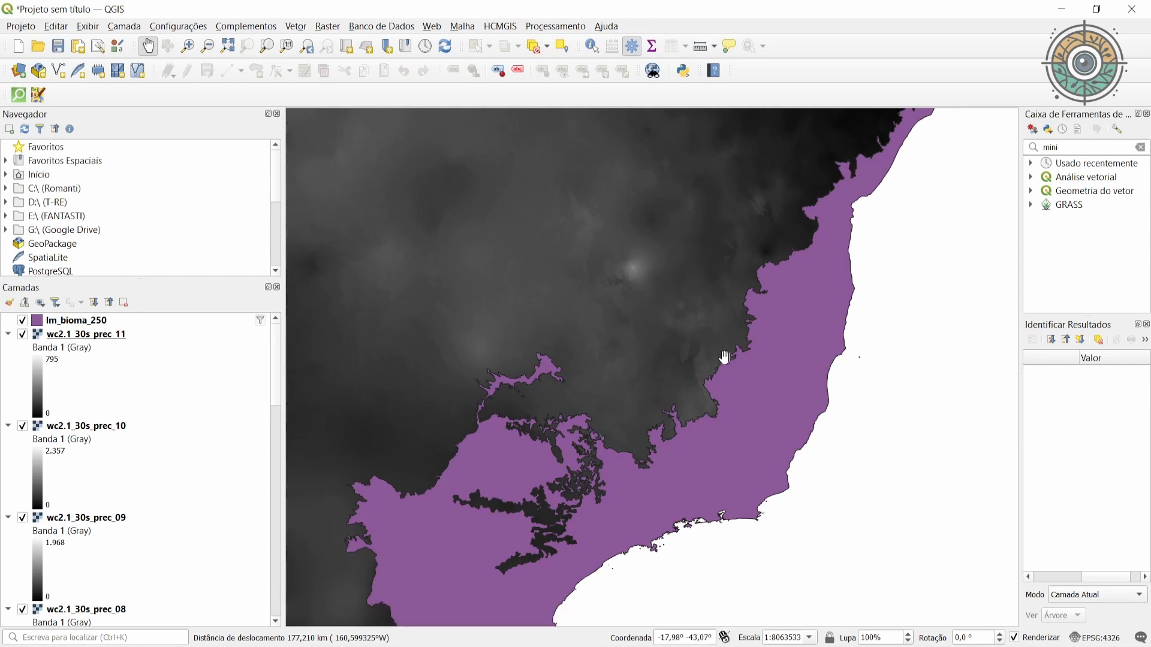
Step: Compare the precipitation raster's cells with the lm_bioma_250 polygon's outline at close range along its inland edge
{"action": "scroll", "coordinate": [724, 357], "scroll_direction": "up", "scroll_amount": 3}
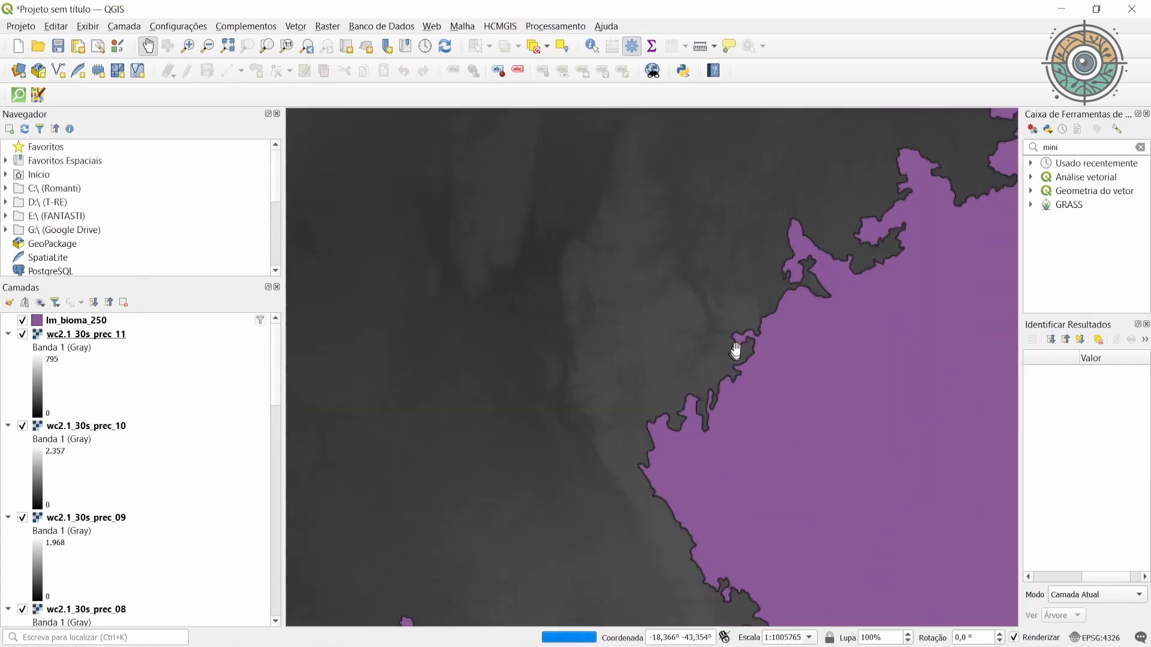
{"action": "scroll", "coordinate": [728, 333], "scroll_direction": "up", "scroll_amount": 1}
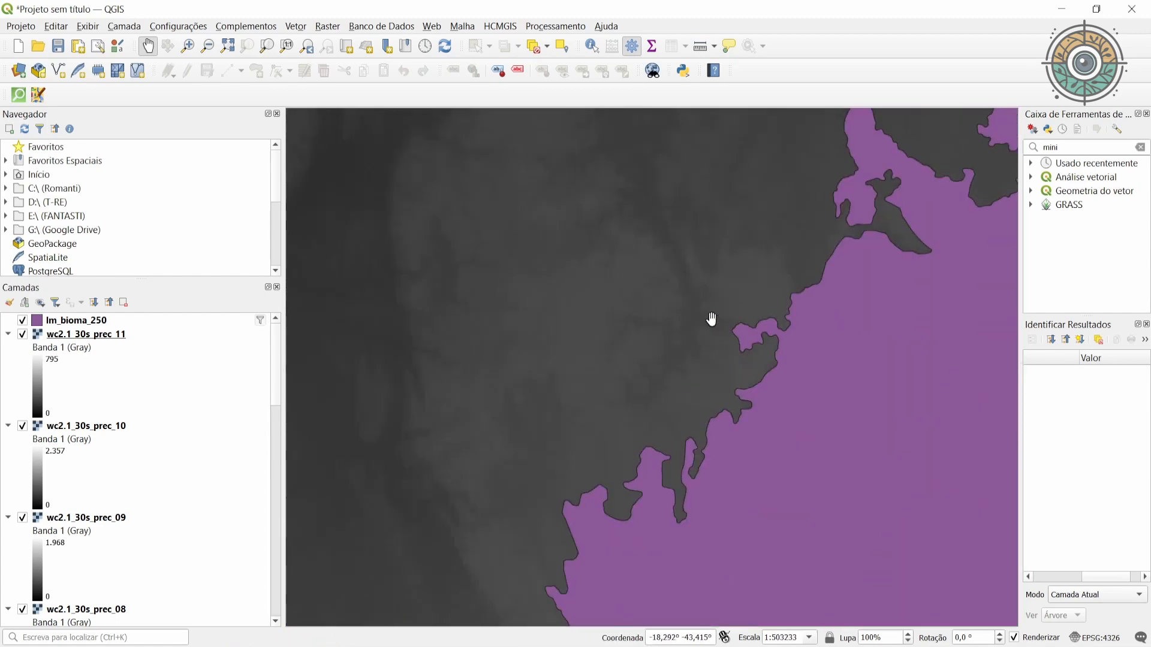
{"action": "scroll", "coordinate": [711, 319], "scroll_direction": "up", "scroll_amount": 1}
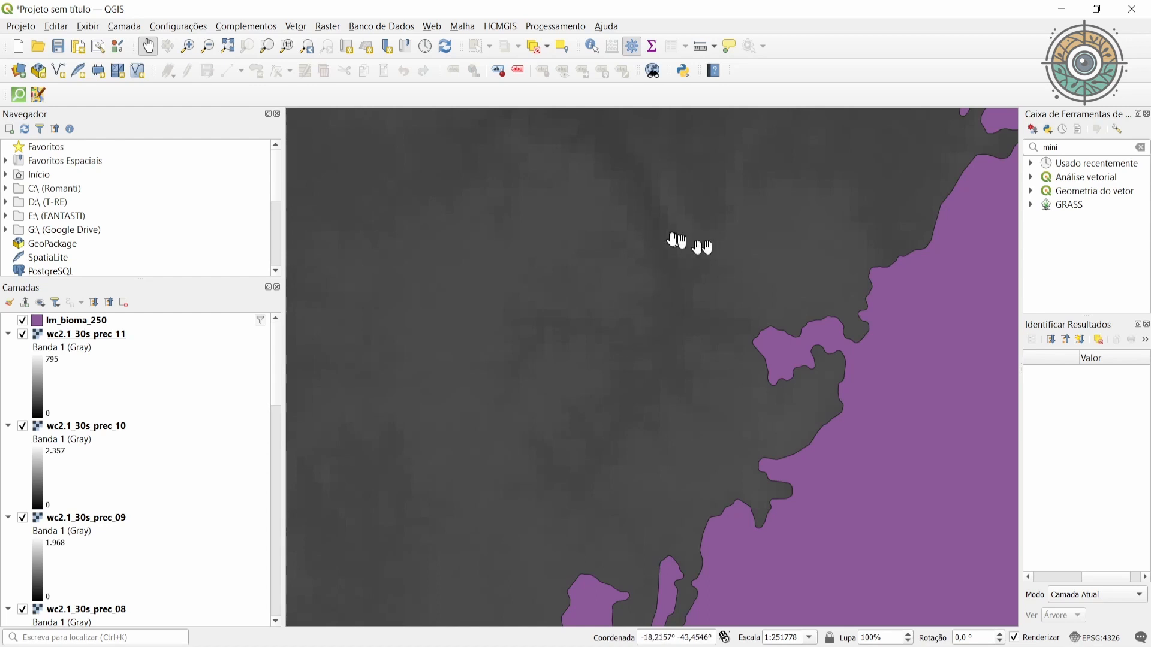
{"action": "left_click_drag", "start_coordinate": [693, 262], "coordinate": [665, 271]}
{"action": "scroll", "coordinate": [663, 284], "scroll_direction": "up", "scroll_amount": 1}
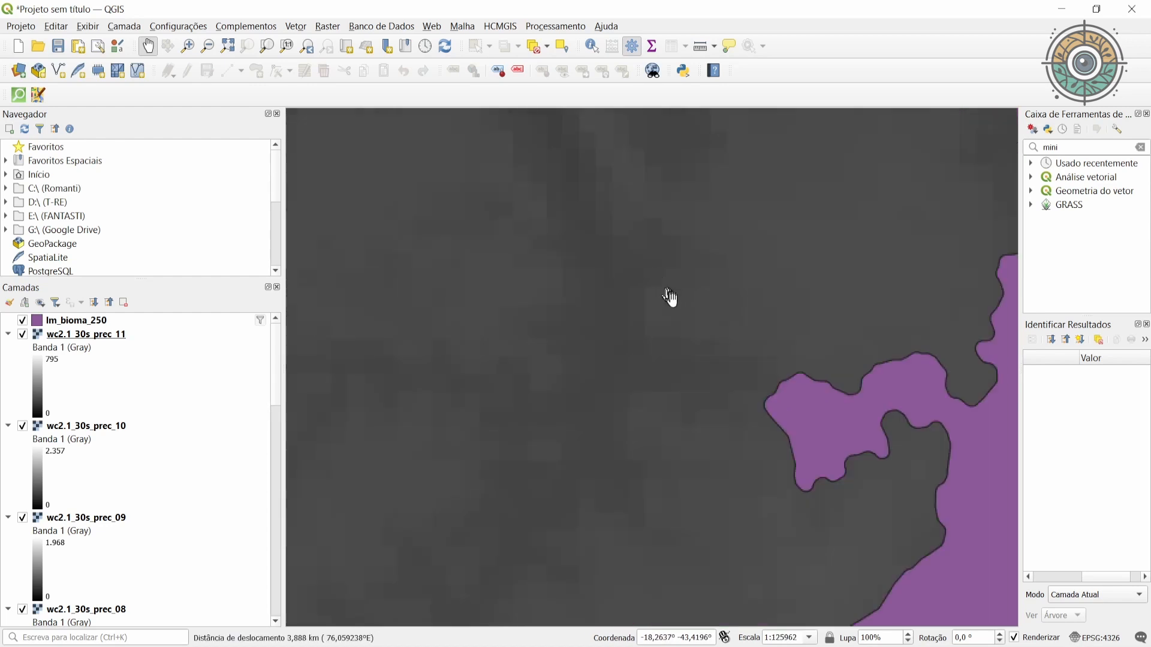
{"action": "scroll", "coordinate": [731, 356], "scroll_direction": "up", "scroll_amount": 1}
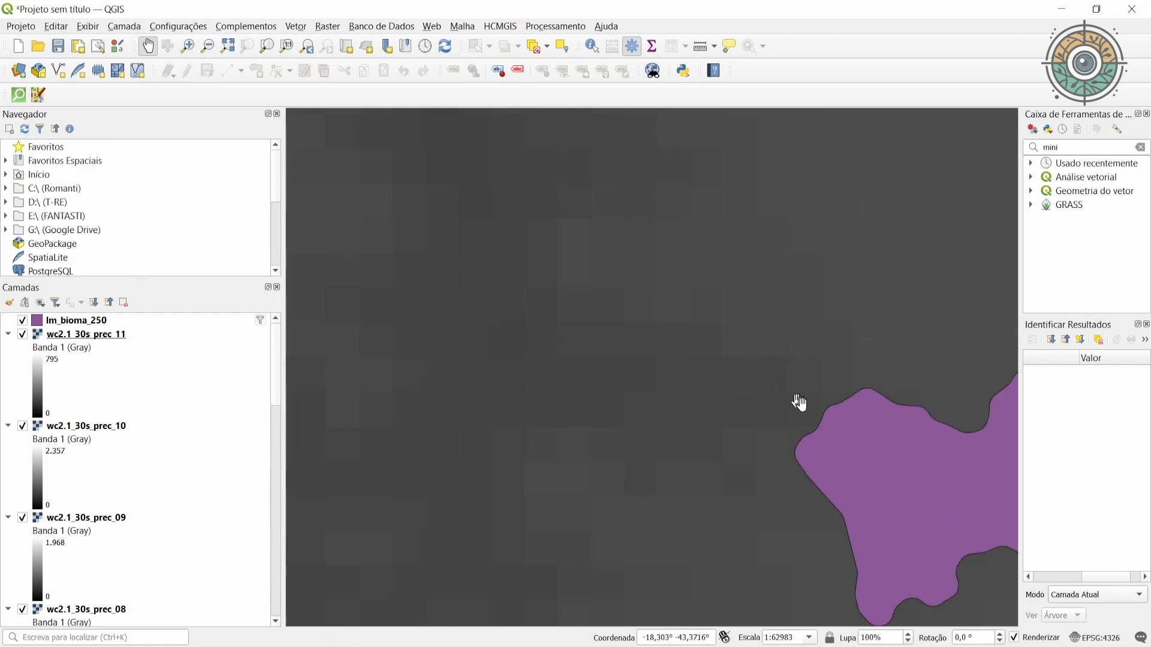
{"action": "left_click_drag", "start_coordinate": [801, 404], "coordinate": [745, 382]}
{"action": "scroll", "coordinate": [810, 392], "scroll_direction": "up", "scroll_amount": 1}
{"action": "scroll", "coordinate": [809, 393], "scroll_direction": "up", "scroll_amount": 3}
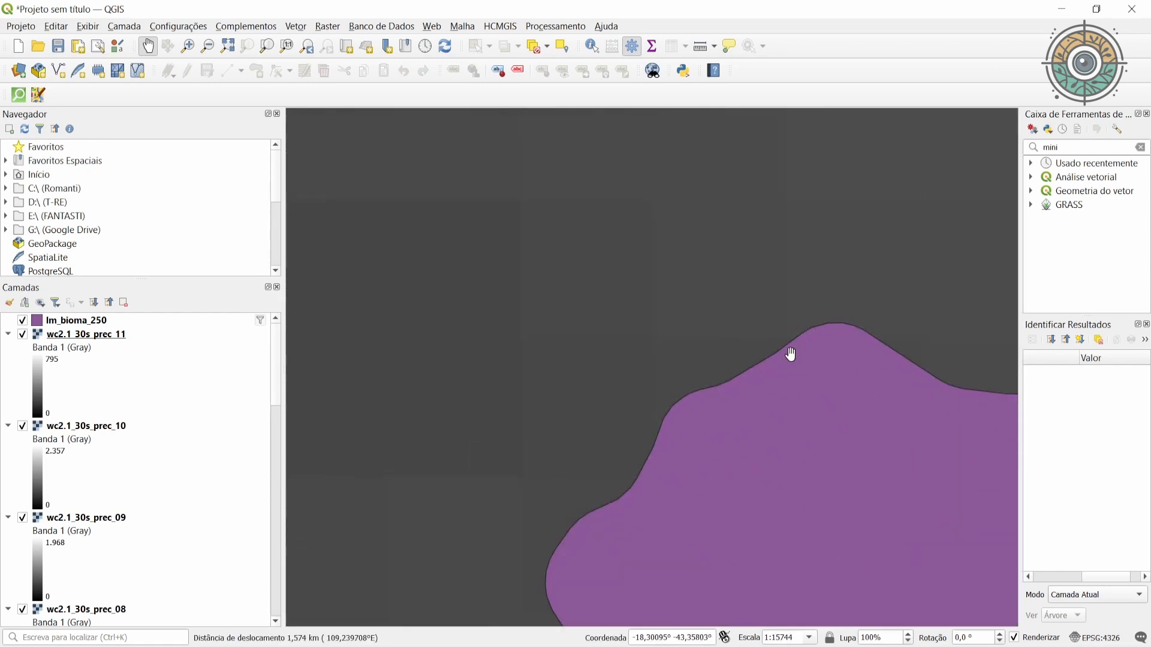
Step: Inspect the sharpness and shape of the lm_bioma_250 polygon's vector boundary at very large map scales
{"action": "scroll", "coordinate": [779, 340], "scroll_direction": "up", "scroll_amount": 4}
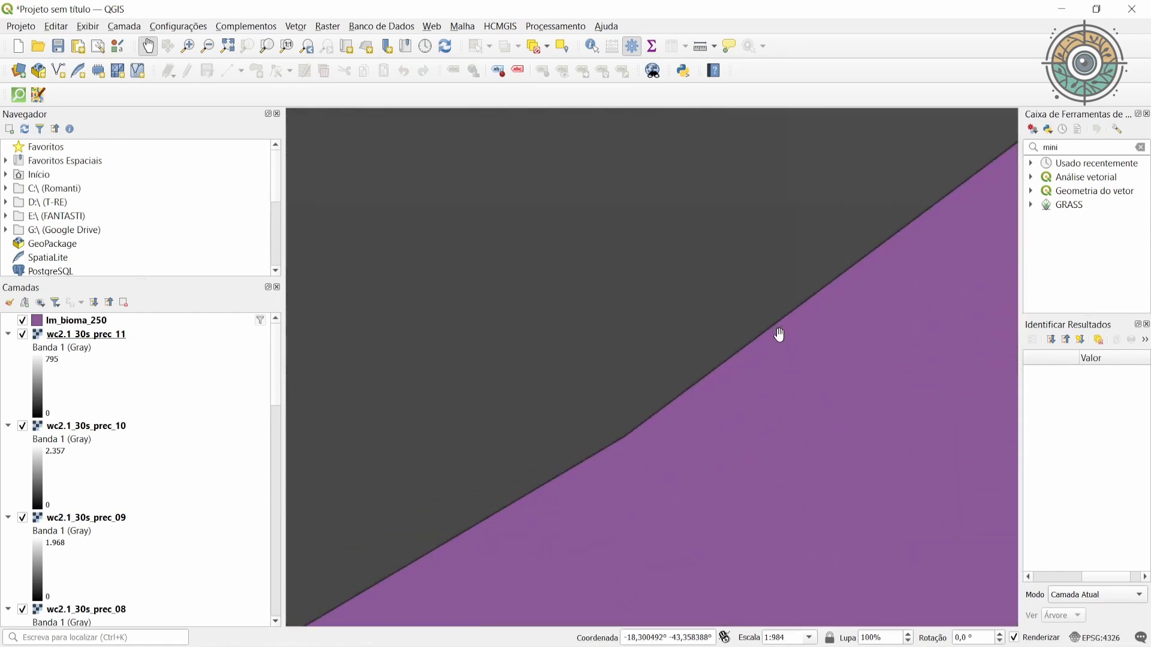
{"action": "scroll", "coordinate": [800, 306], "scroll_direction": "up", "scroll_amount": 2}
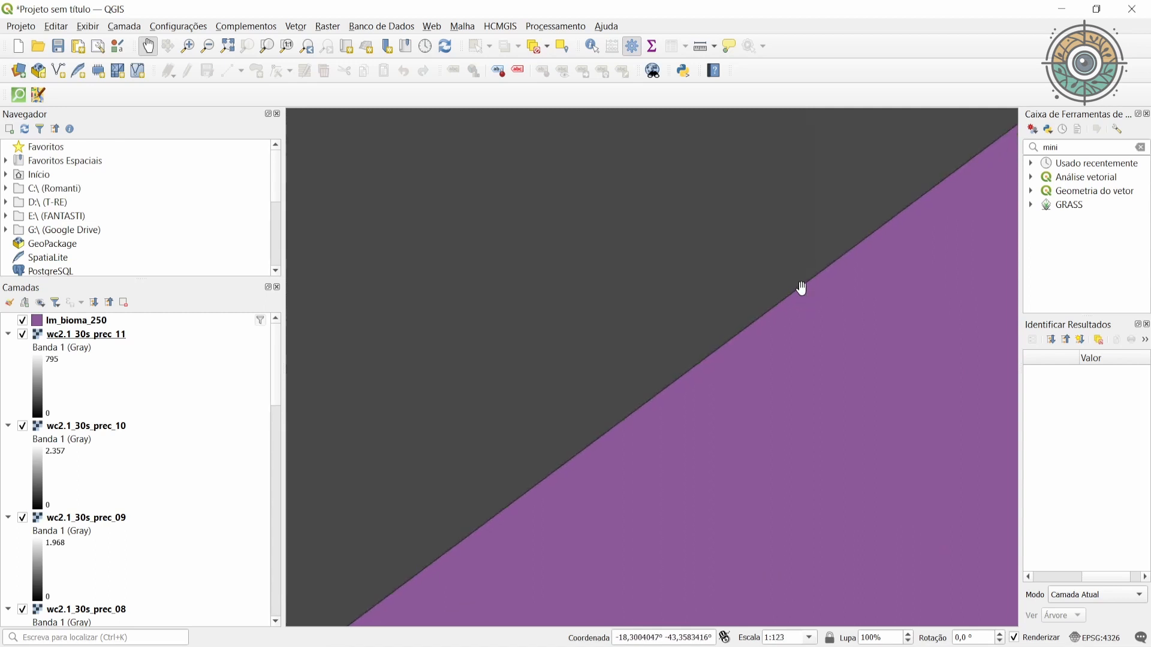
{"action": "scroll", "coordinate": [802, 281], "scroll_direction": "up", "scroll_amount": 1}
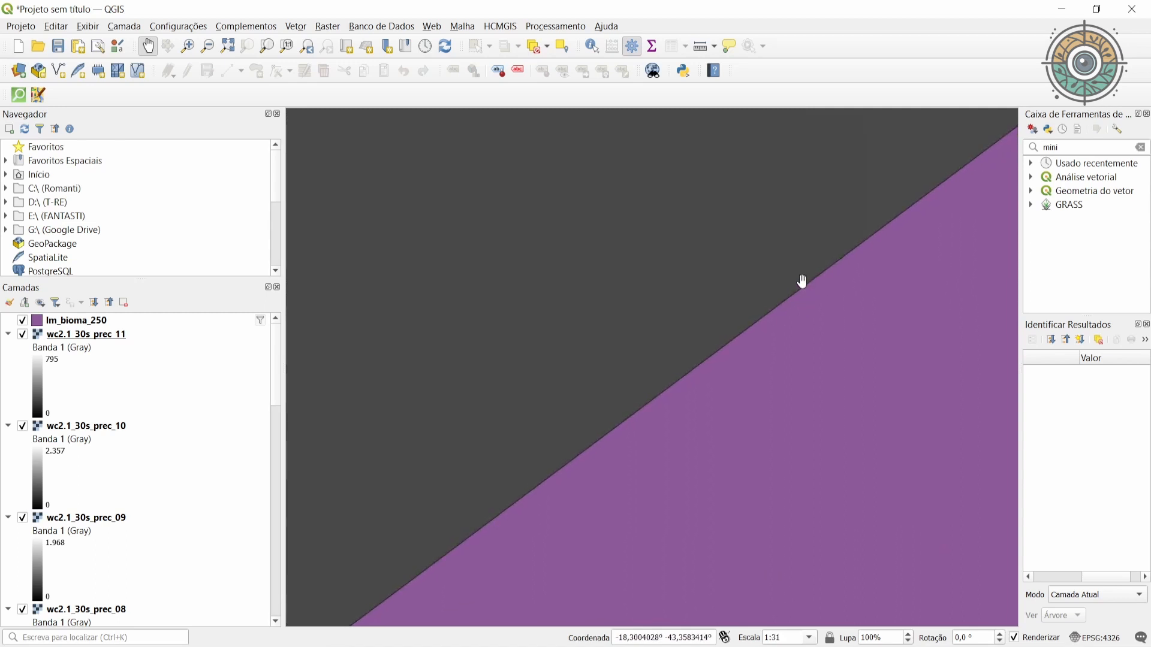
{"action": "scroll", "coordinate": [801, 281], "scroll_direction": "up", "scroll_amount": 3}
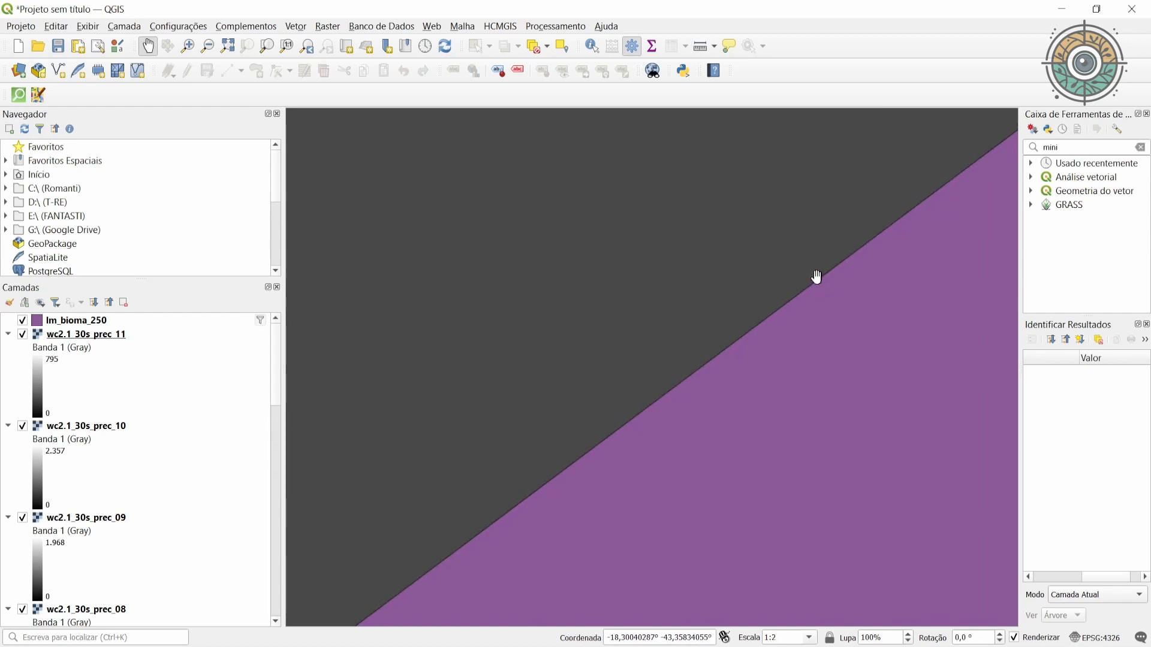
{"action": "scroll", "coordinate": [817, 277], "scroll_direction": "down", "scroll_amount": 1}
{"action": "scroll", "coordinate": [668, 240], "scroll_direction": "down", "scroll_amount": 3}
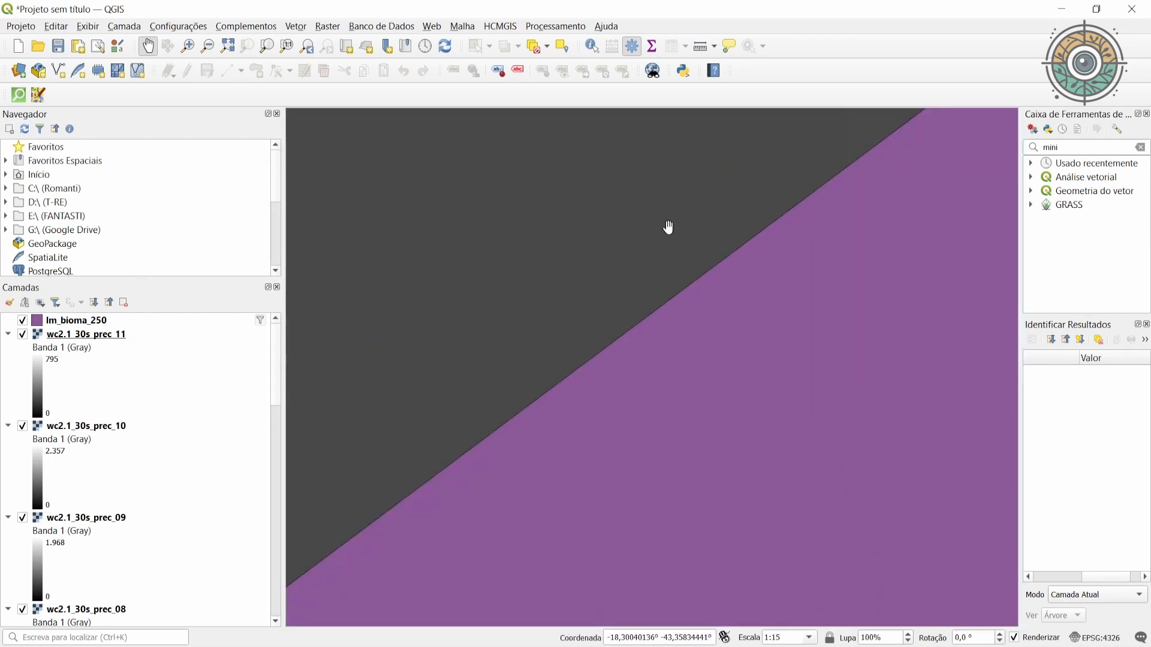
{"action": "scroll", "coordinate": [588, 244], "scroll_direction": "down", "scroll_amount": 4}
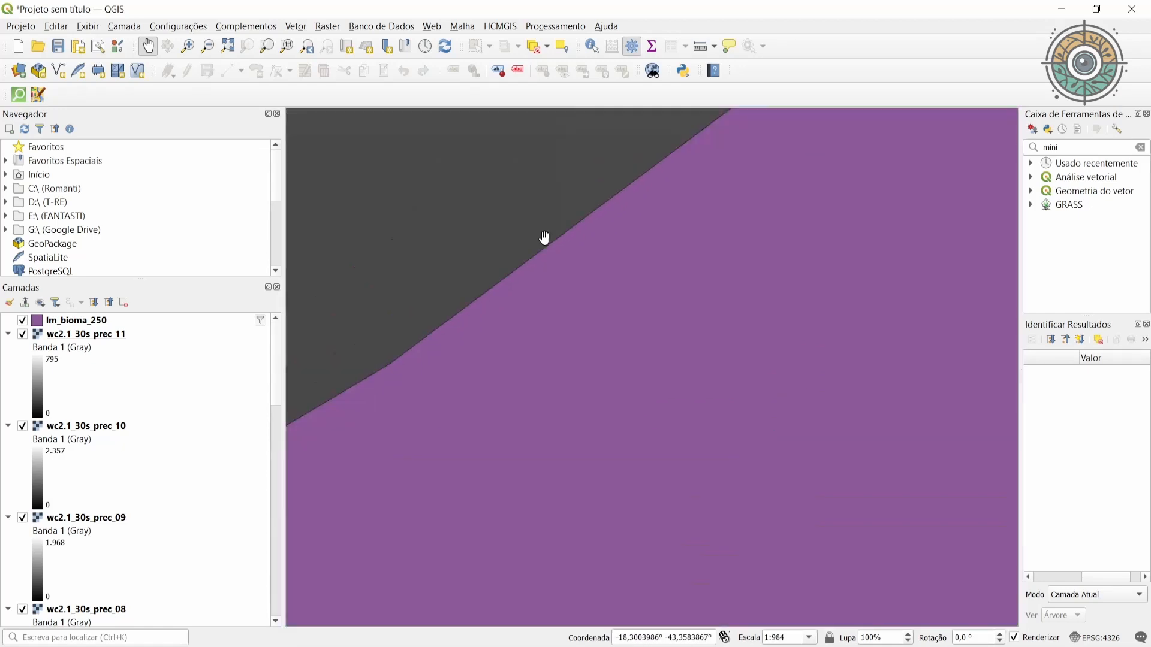
{"action": "left_click_drag", "start_coordinate": [542, 236], "coordinate": [575, 282]}
{"action": "scroll", "coordinate": [543, 258], "scroll_direction": "down", "scroll_amount": 1}
{"action": "scroll", "coordinate": [539, 249], "scroll_direction": "down", "scroll_amount": 1}
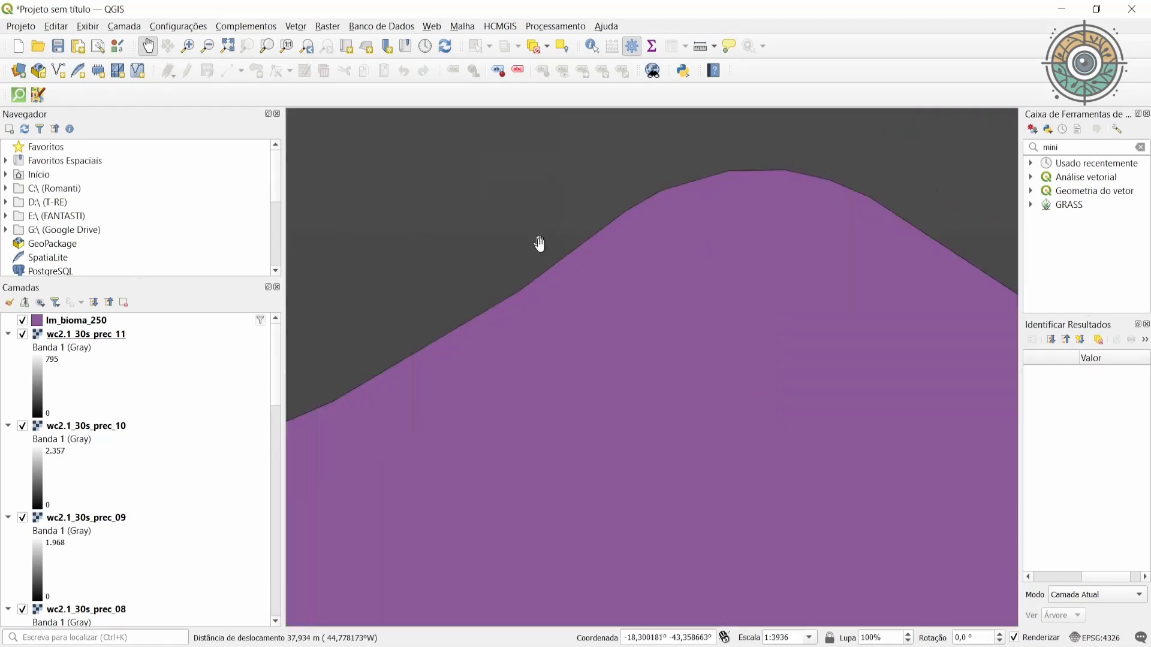
{"action": "left_click_drag", "start_coordinate": [540, 246], "coordinate": [565, 306]}
{"action": "scroll", "coordinate": [596, 282], "scroll_direction": "down", "scroll_amount": 1}
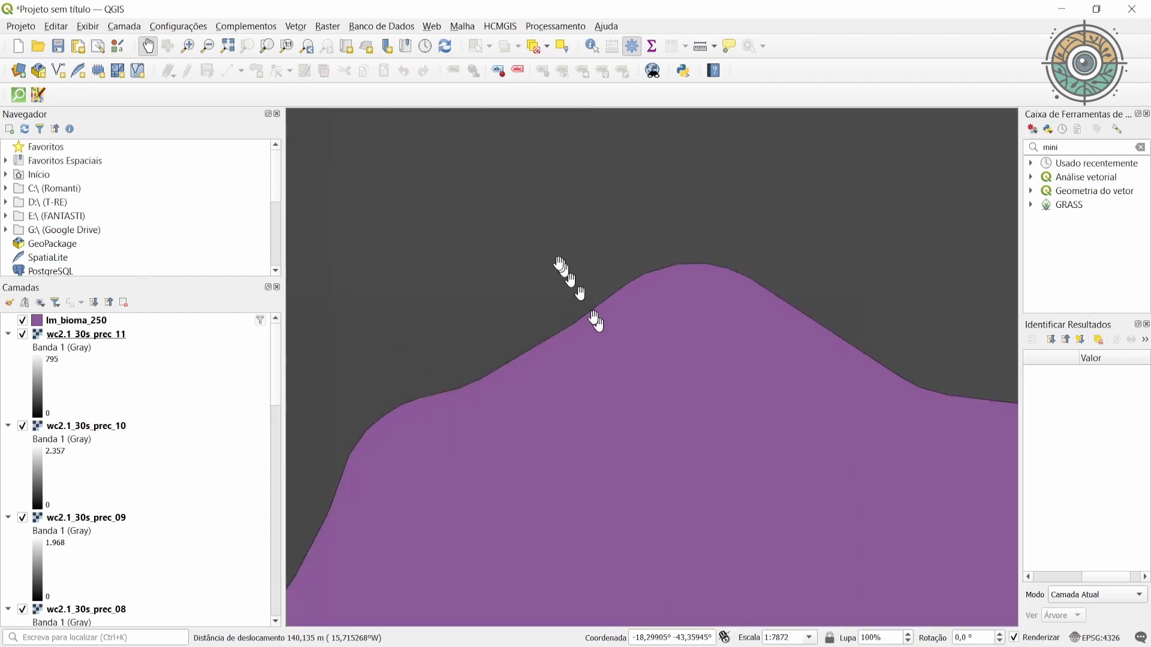
Step: Compare the lm_bioma_250 polygon's outline with the surrounding precipitation raster at progressively smaller map scales
{"action": "left_click_drag", "start_coordinate": [563, 266], "coordinate": [591, 322]}
{"action": "scroll", "coordinate": [661, 248], "scroll_direction": "down", "scroll_amount": 1}
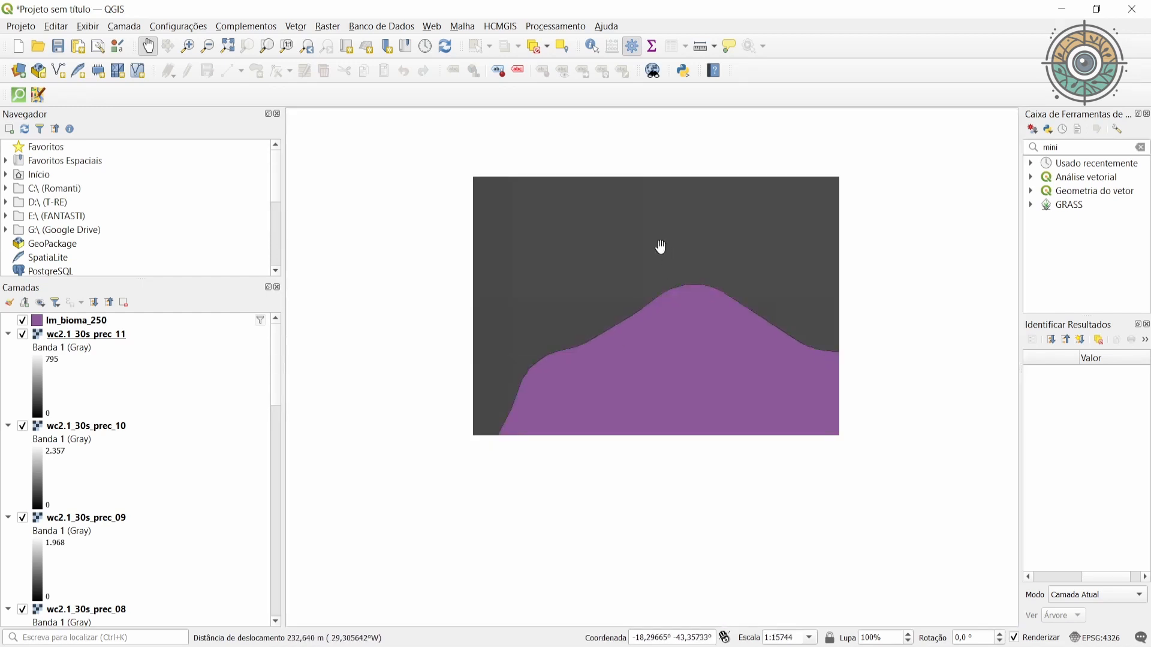
{"action": "scroll", "coordinate": [663, 276], "scroll_direction": "down", "scroll_amount": 1}
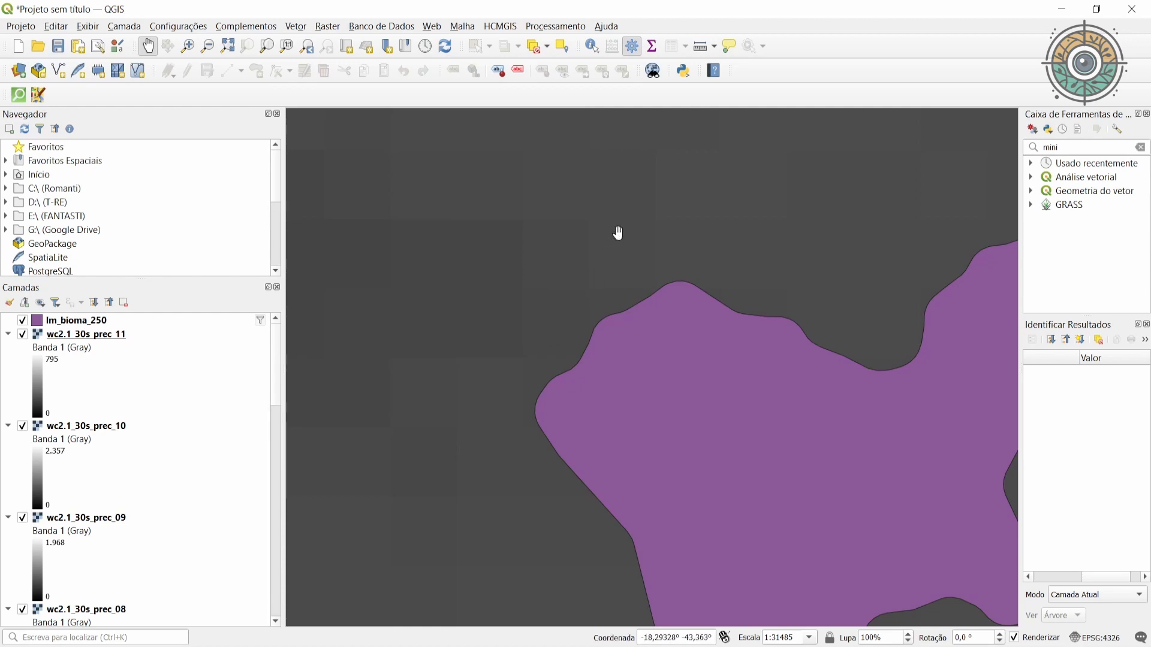
{"action": "scroll", "coordinate": [618, 232], "scroll_direction": "down", "scroll_amount": 4}
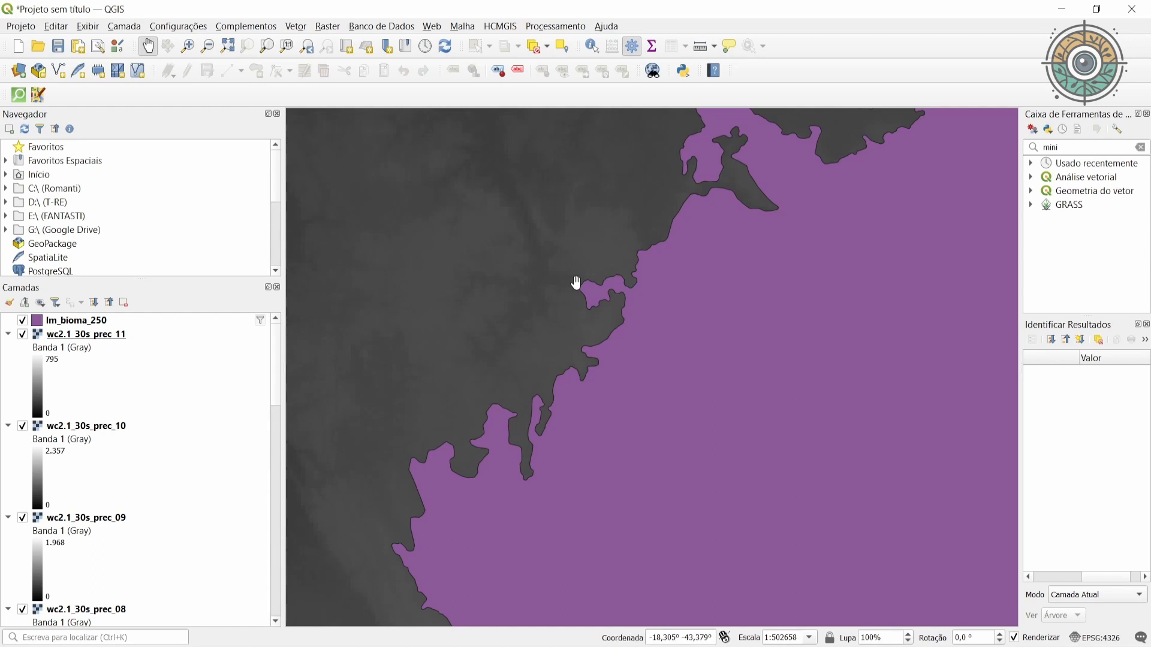
{"action": "scroll", "coordinate": [585, 275], "scroll_direction": "down", "scroll_amount": 2}
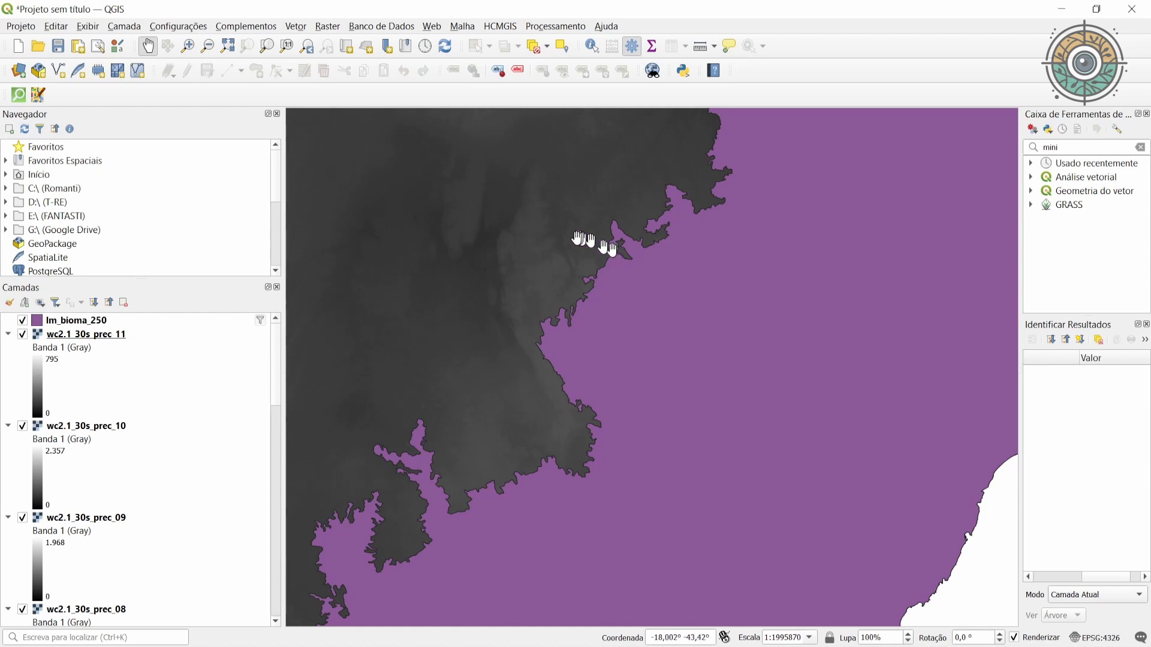
Step: Examine the precipitation raster's individual cells inland of the biome polygon and how they blend at scales up to the whole continent
{"action": "scroll", "coordinate": [599, 246], "scroll_direction": "up", "scroll_amount": 6}
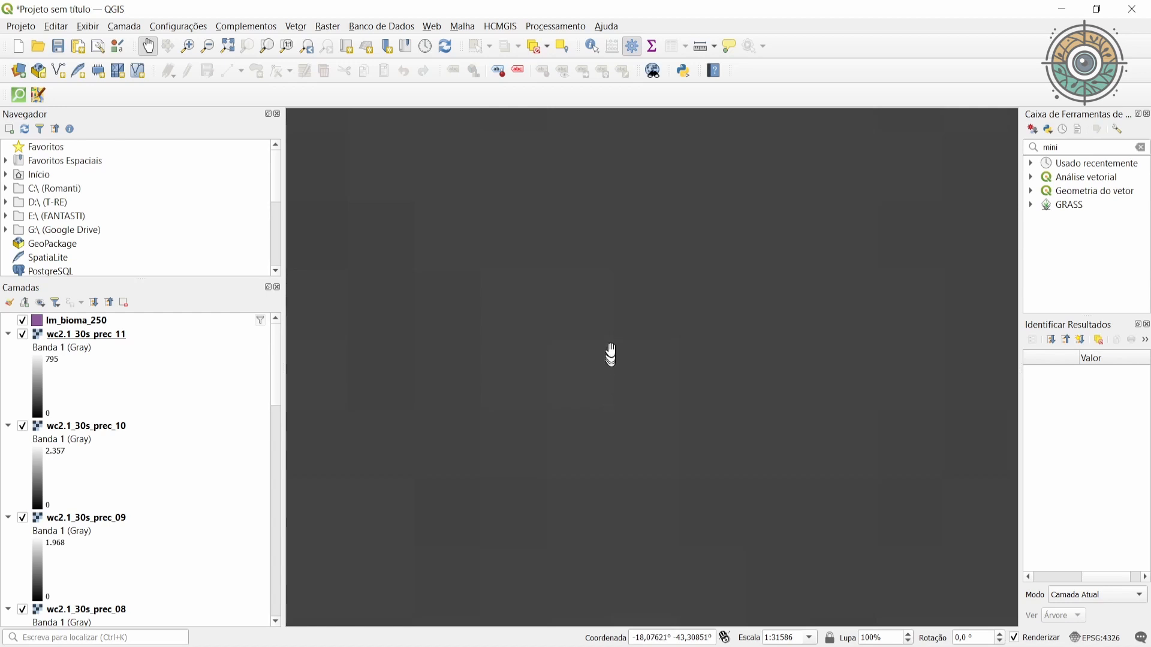
{"action": "scroll", "coordinate": [609, 374], "scroll_direction": "down", "scroll_amount": 1}
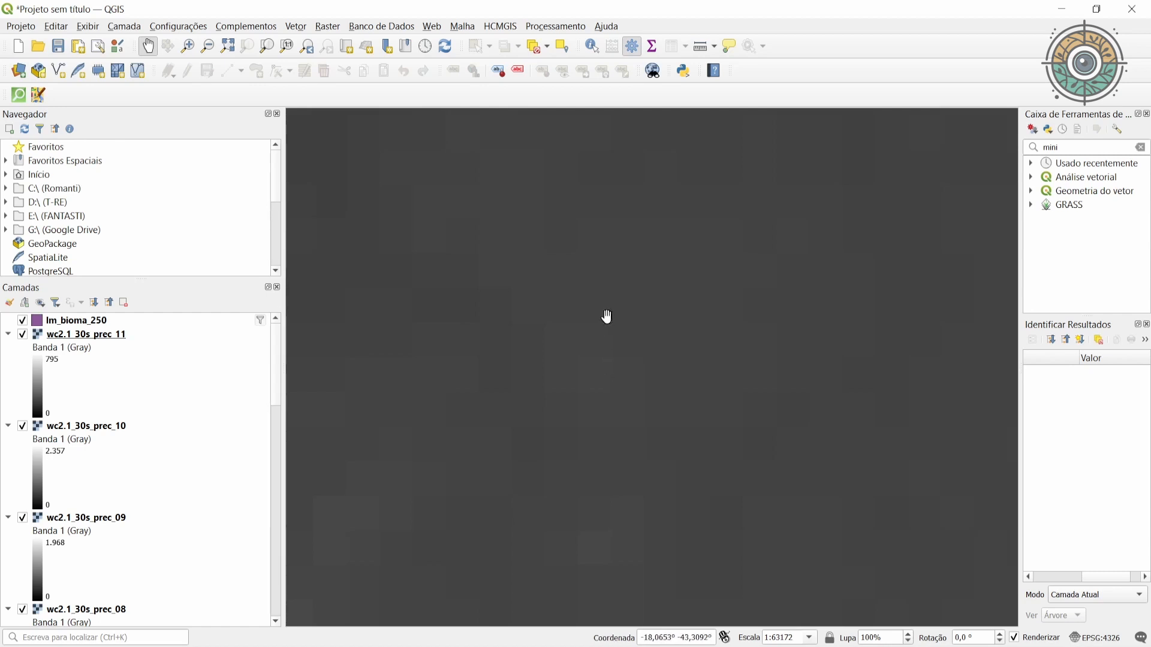
{"action": "scroll", "coordinate": [606, 313], "scroll_direction": "down", "scroll_amount": 2}
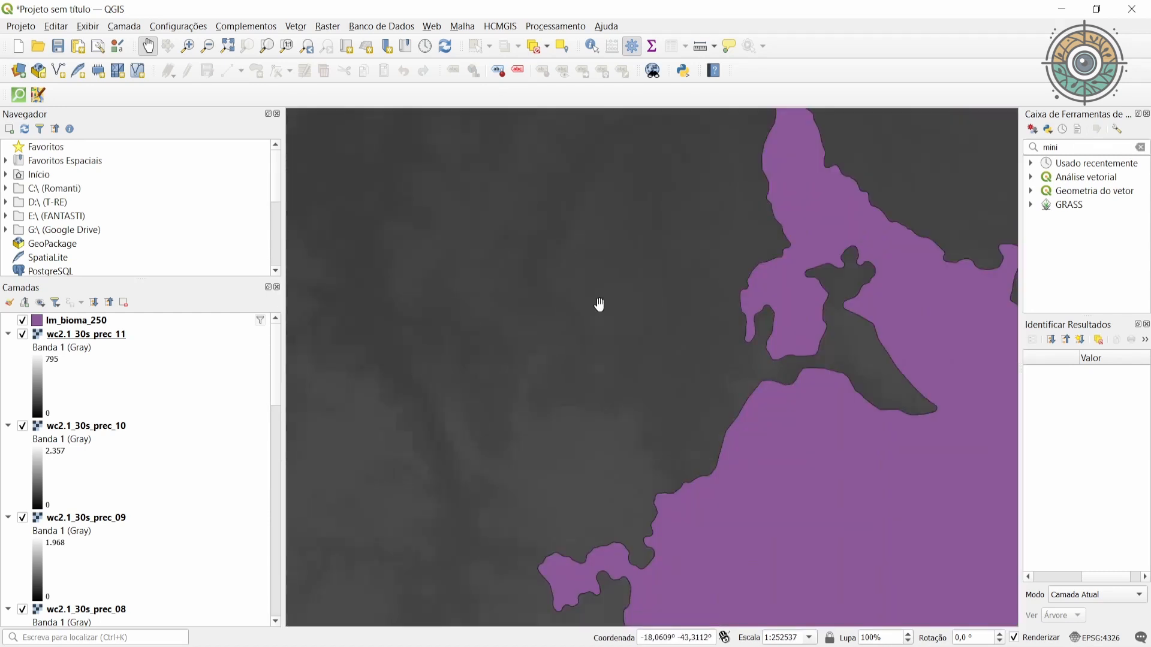
{"action": "scroll", "coordinate": [604, 308], "scroll_direction": "down", "scroll_amount": 1}
{"action": "scroll", "coordinate": [659, 304], "scroll_direction": "down", "scroll_amount": 1}
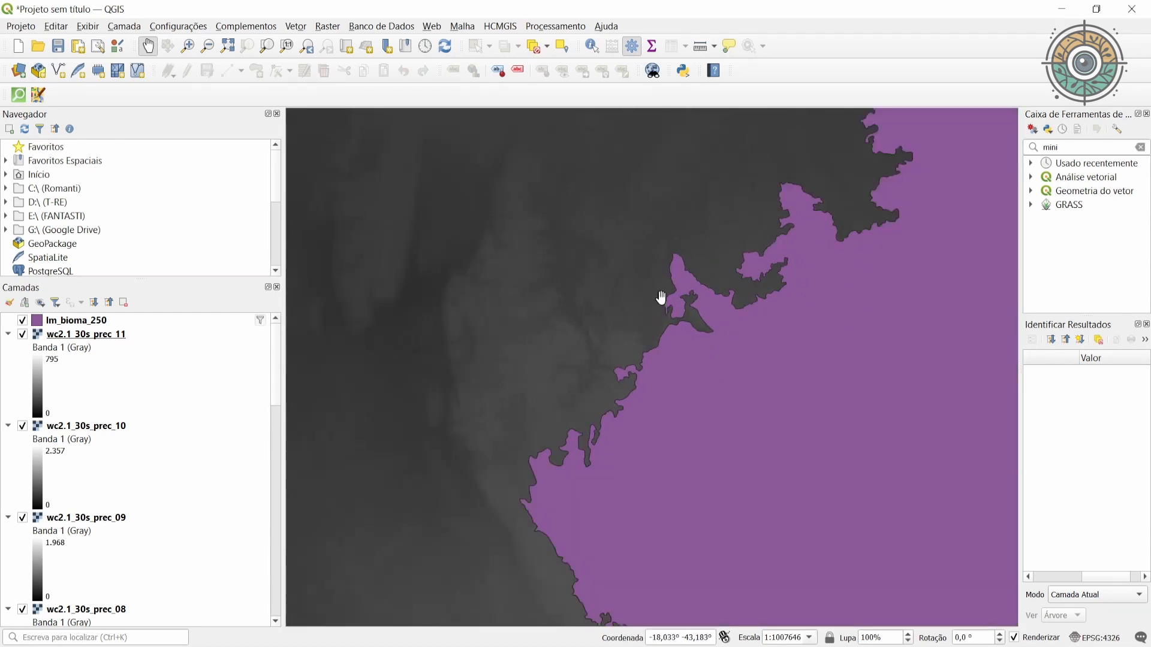
{"action": "scroll", "coordinate": [661, 298], "scroll_direction": "down", "scroll_amount": 1}
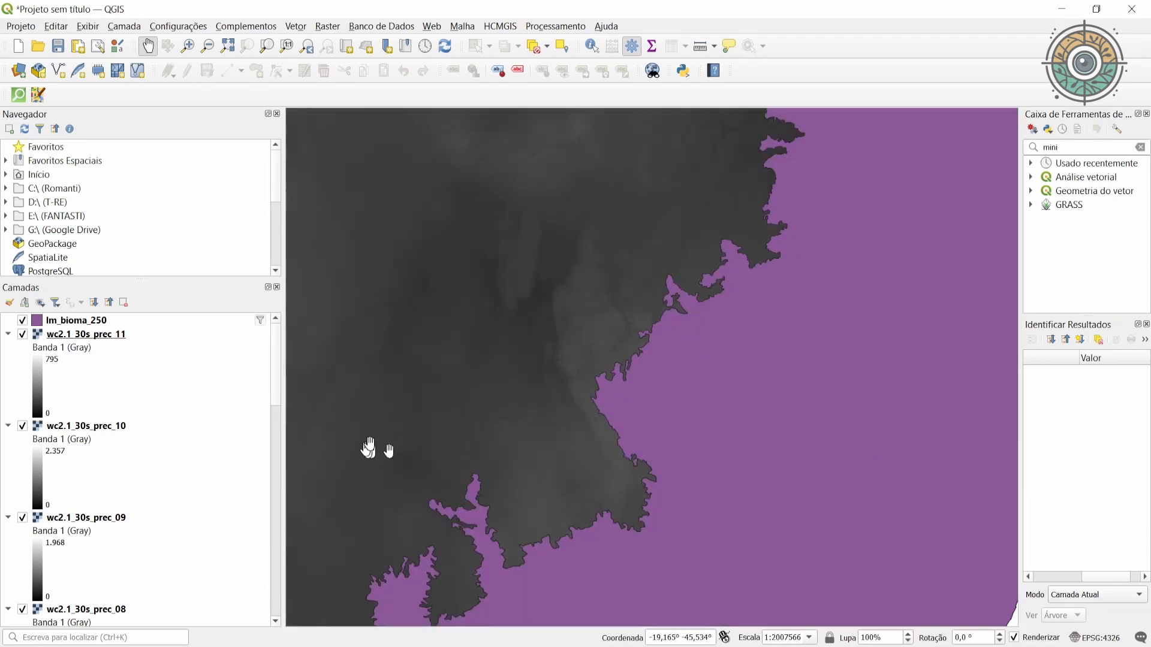
{"action": "scroll", "coordinate": [687, 250], "scroll_direction": "down", "scroll_amount": 1}
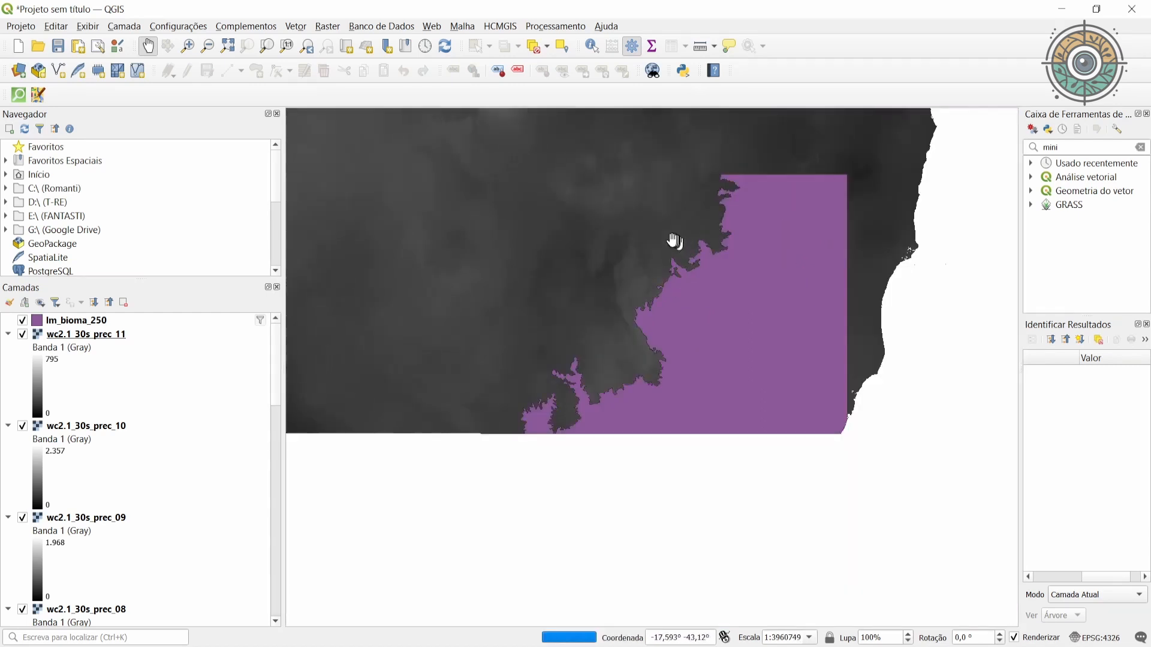
{"action": "scroll", "coordinate": [674, 241], "scroll_direction": "down", "scroll_amount": 3}
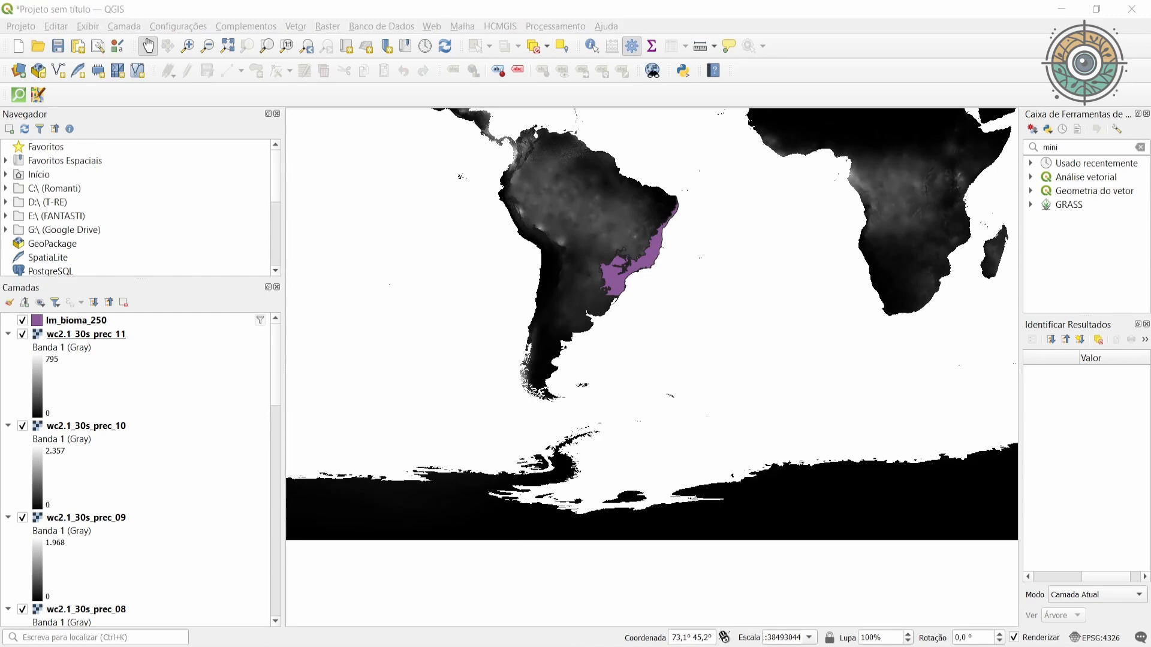
Step: Switch to the browser and review the variables and spatial resolutions offered on WorldClim's historical climate data page
{"action": "left_click_drag", "start_coordinate": [1150, 180], "coordinate": [614, 84]}
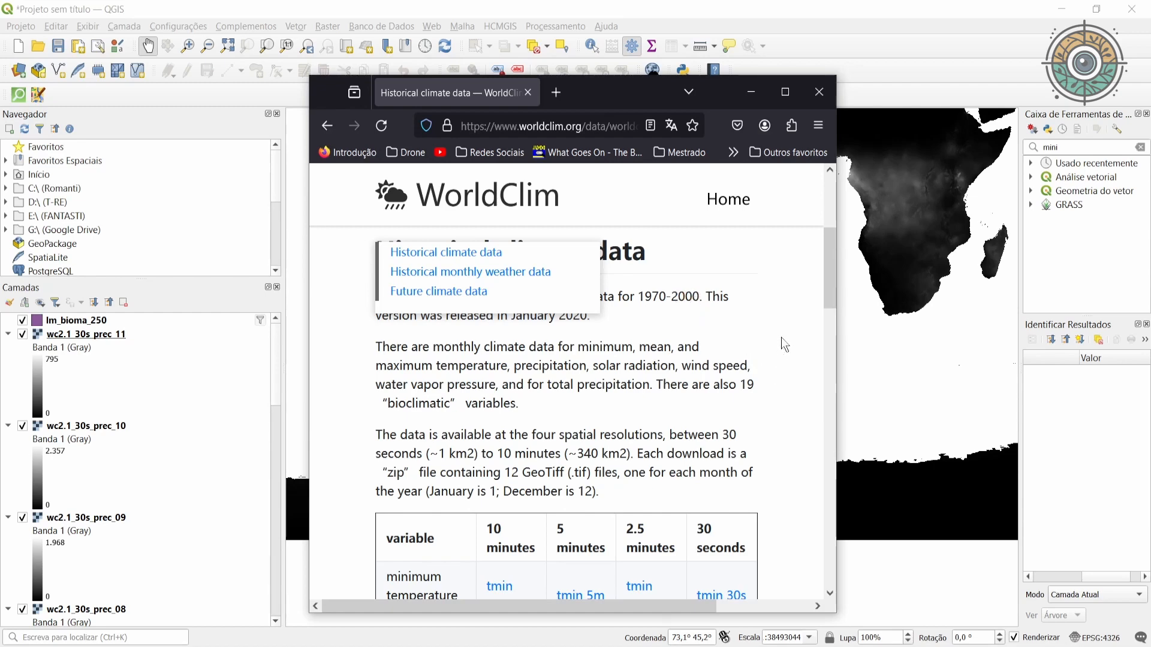
{"action": "scroll", "coordinate": [779, 366], "scroll_direction": "down", "scroll_amount": 3}
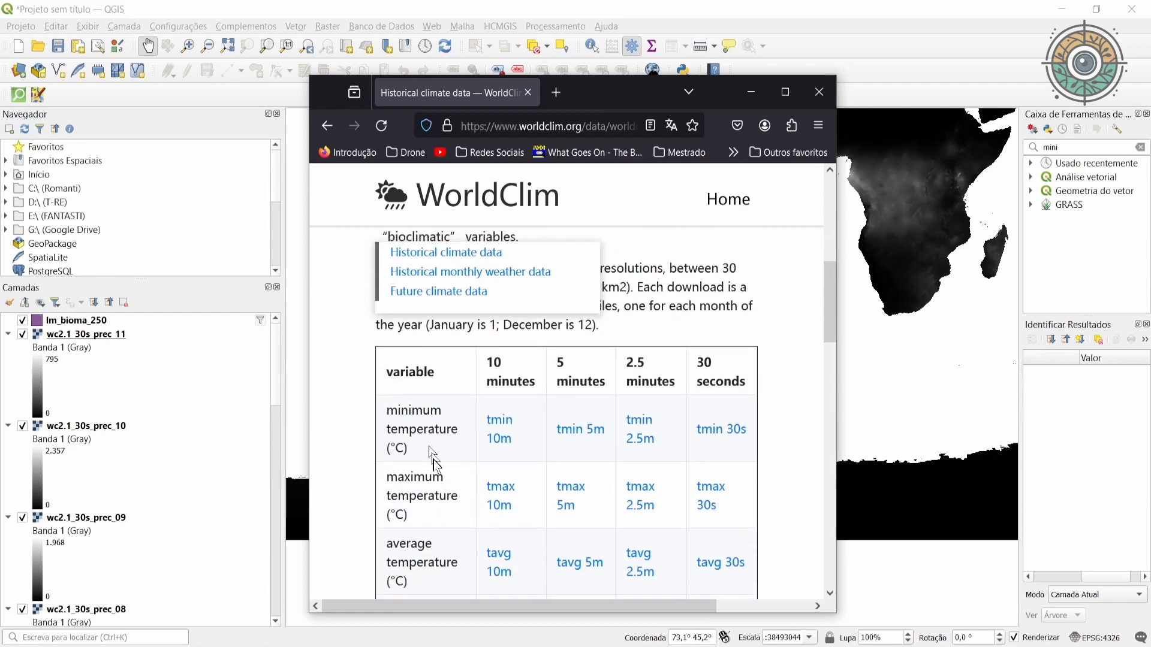
{"action": "scroll", "coordinate": [422, 540], "scroll_direction": "down", "scroll_amount": 1}
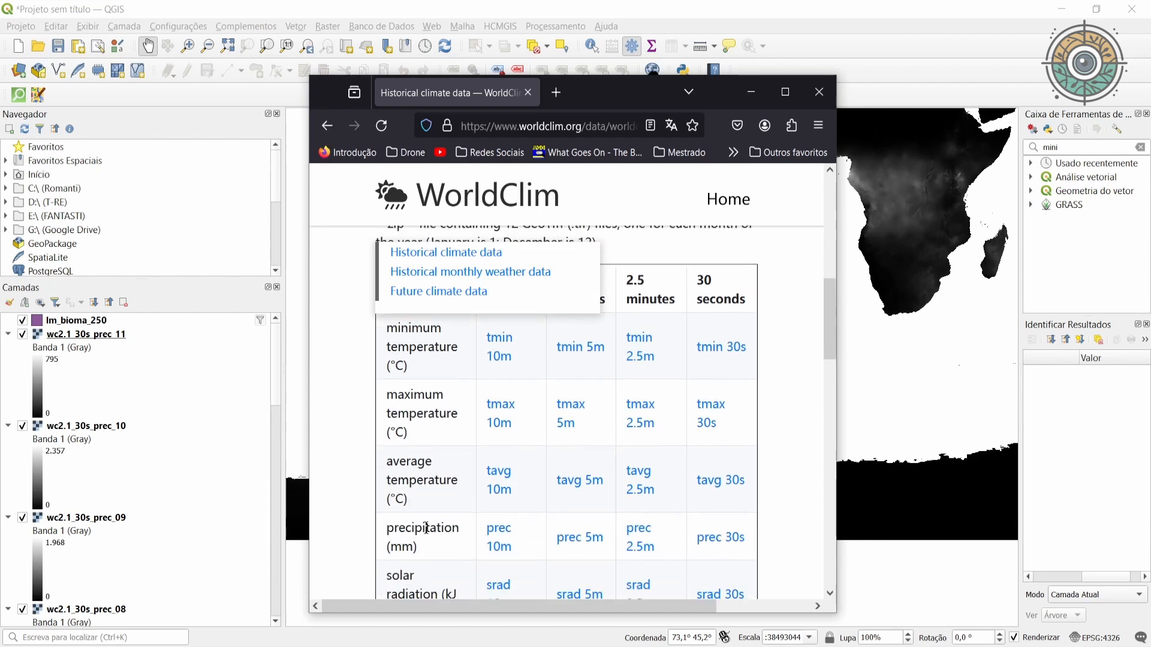
{"action": "scroll", "coordinate": [425, 546], "scroll_direction": "down", "scroll_amount": 1}
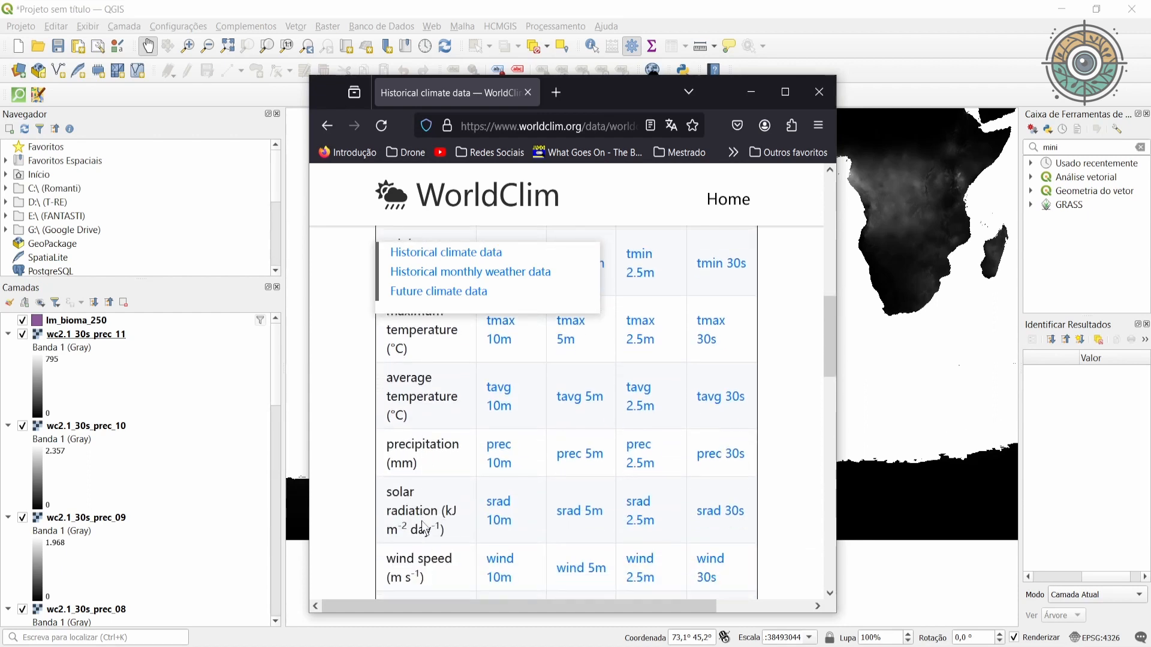
{"action": "scroll", "coordinate": [422, 527], "scroll_direction": "down", "scroll_amount": 1}
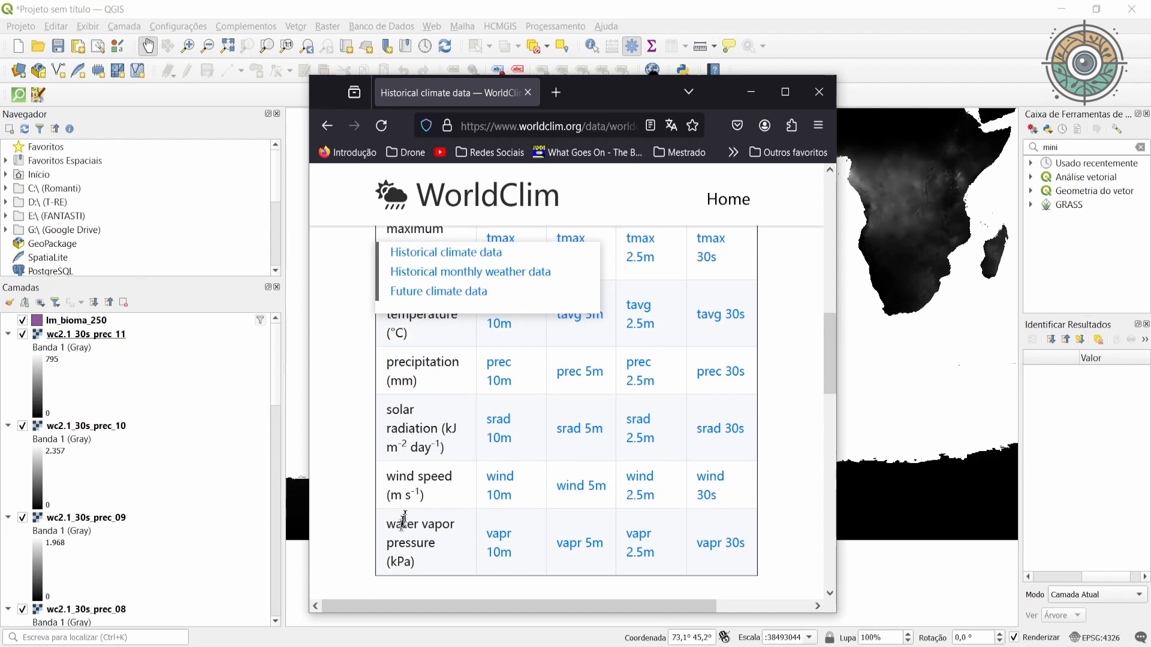
{"action": "scroll", "coordinate": [431, 467], "scroll_direction": "down", "scroll_amount": 3}
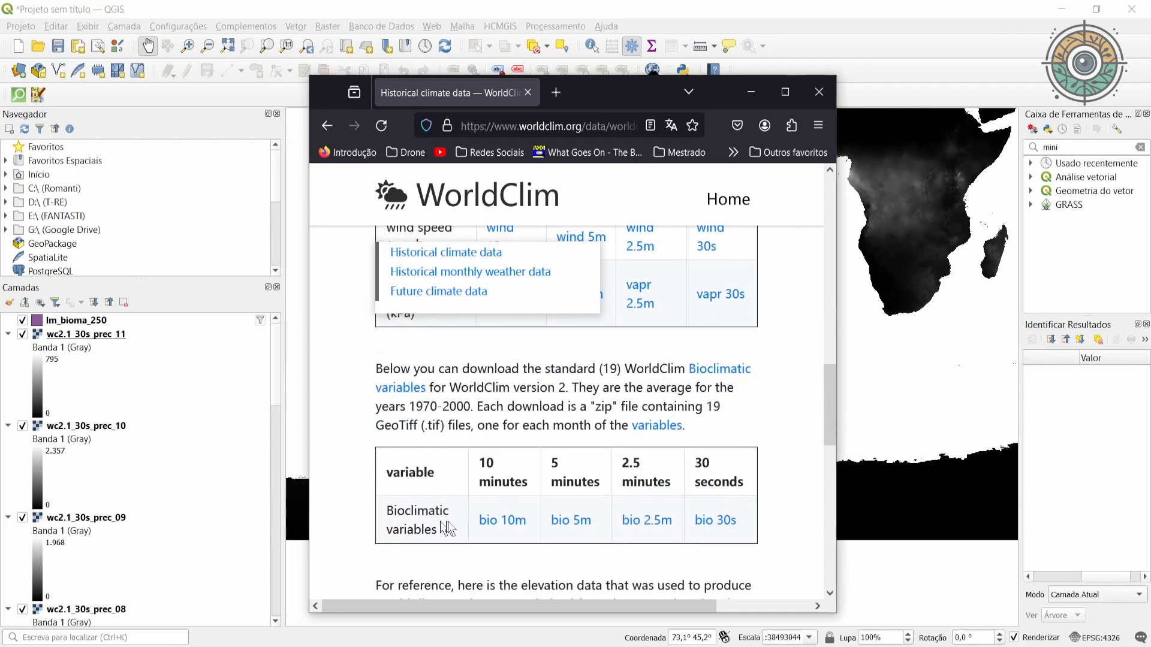
{"action": "scroll", "coordinate": [438, 507], "scroll_direction": "down", "scroll_amount": 2}
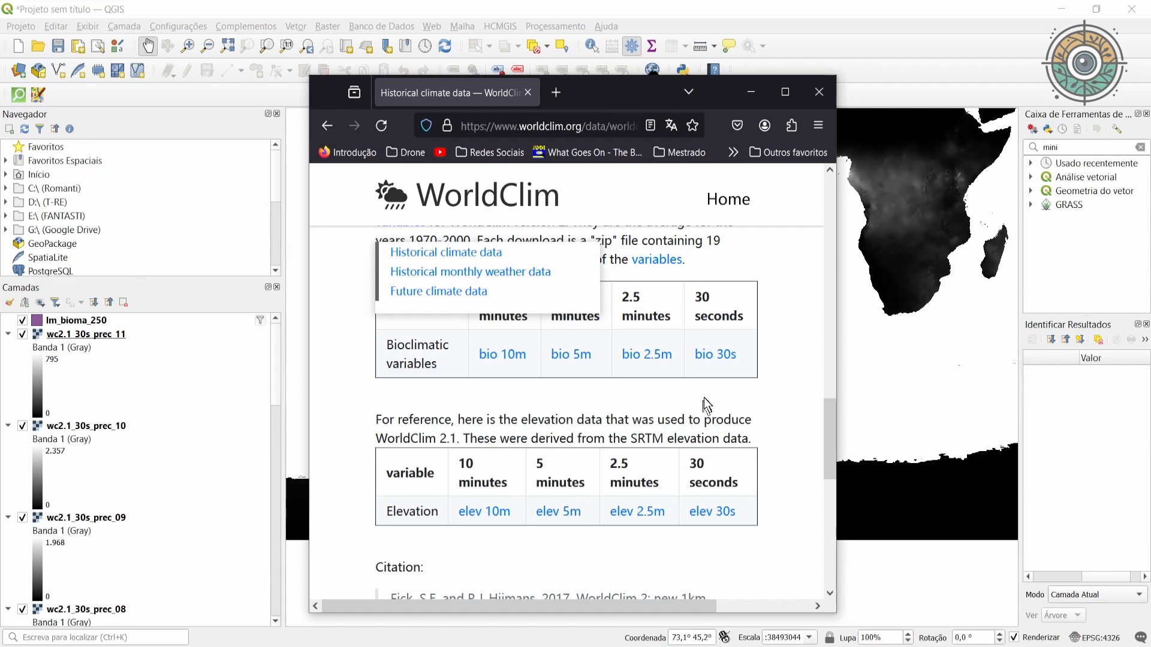
{"action": "scroll", "coordinate": [704, 403], "scroll_direction": "up", "scroll_amount": 7}
{"action": "left_click", "coordinate": [750, 92]}
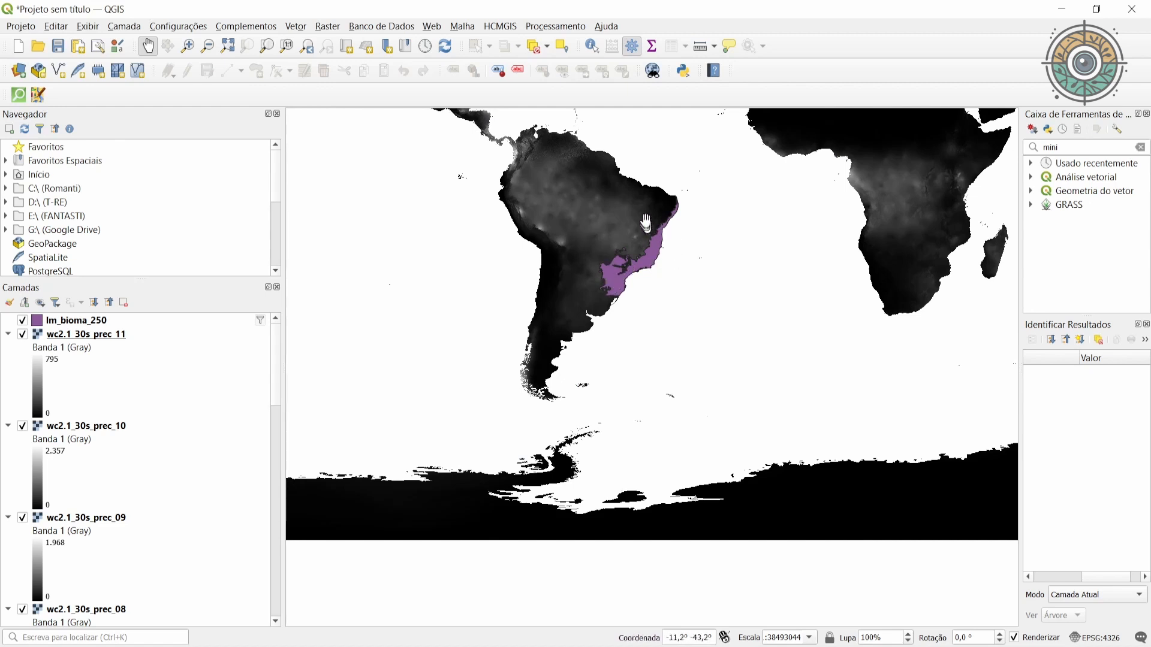
Step: Set up a raster clip by mask layer with wc2.1_30s_prec_01 as the input and lm_bioma_250 as the mask
{"action": "scroll", "coordinate": [665, 237], "scroll_direction": "up", "scroll_amount": 1}
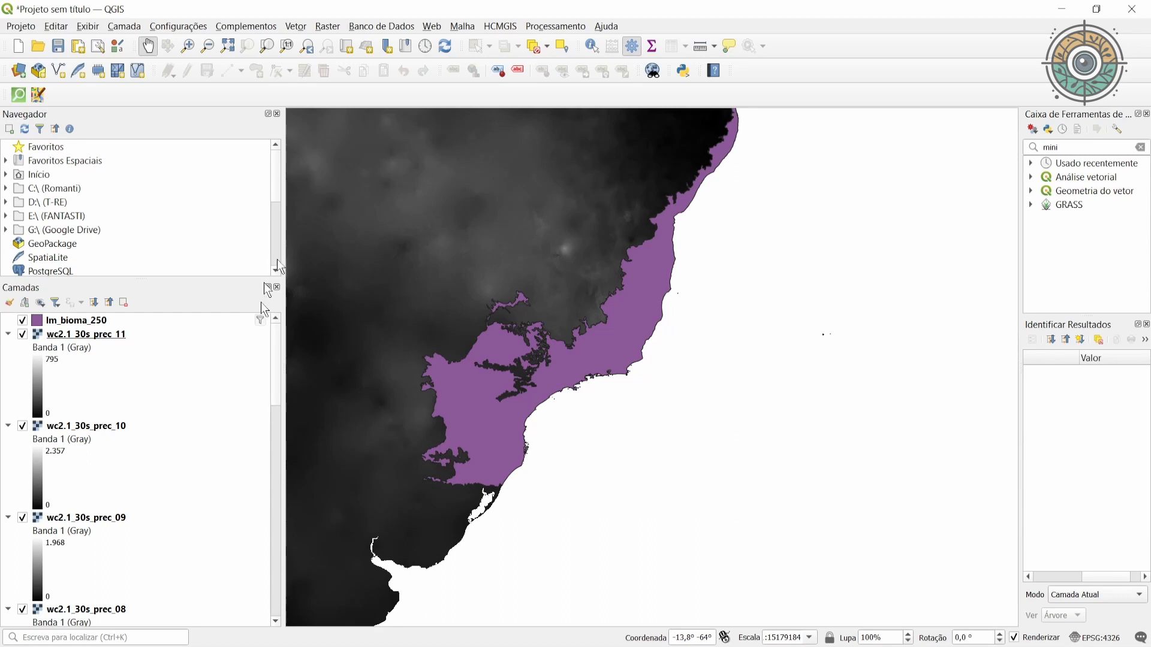
{"action": "left_click", "coordinate": [329, 28]}
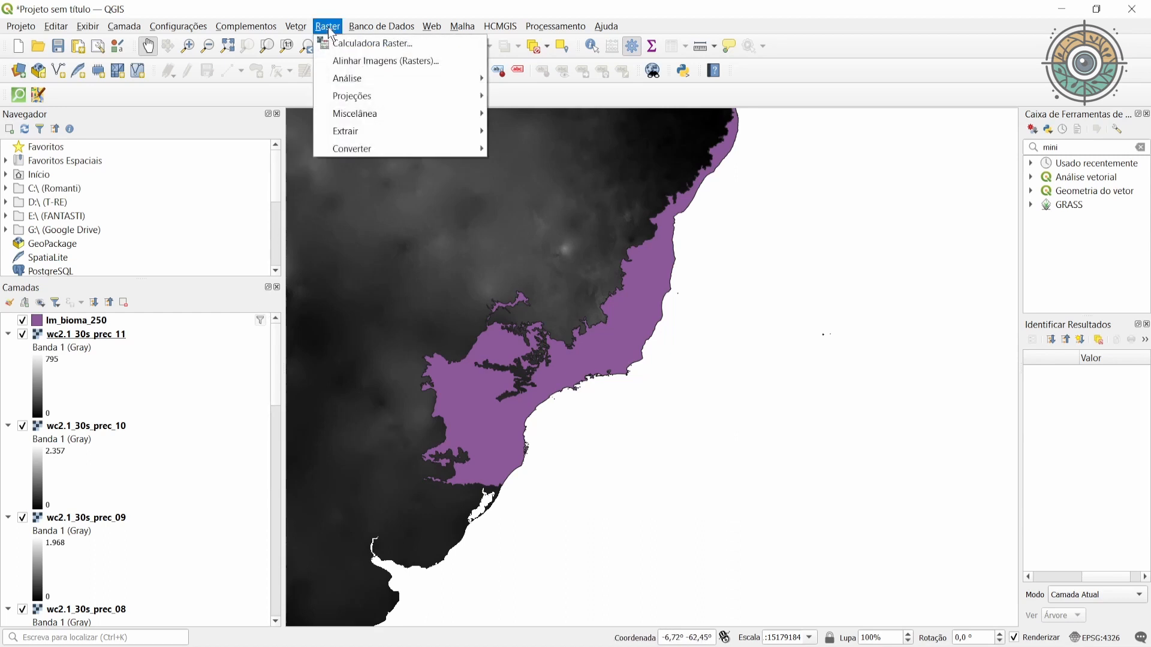
{"action": "mouse_move", "coordinate": [380, 129]}
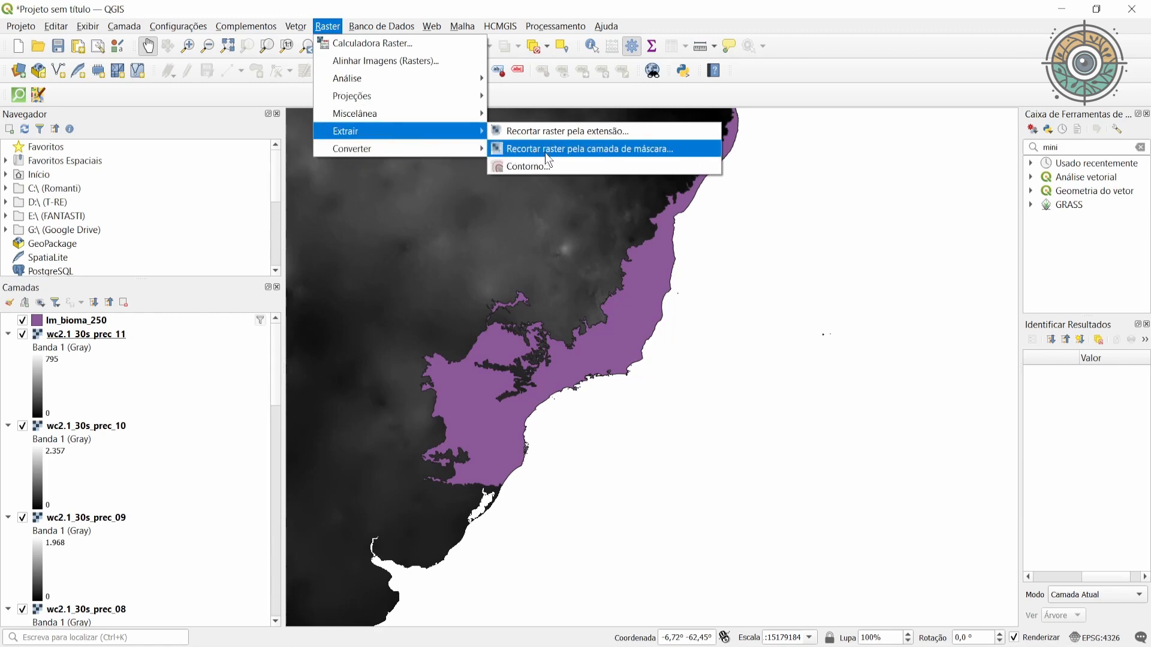
{"action": "left_click", "coordinate": [546, 153]}
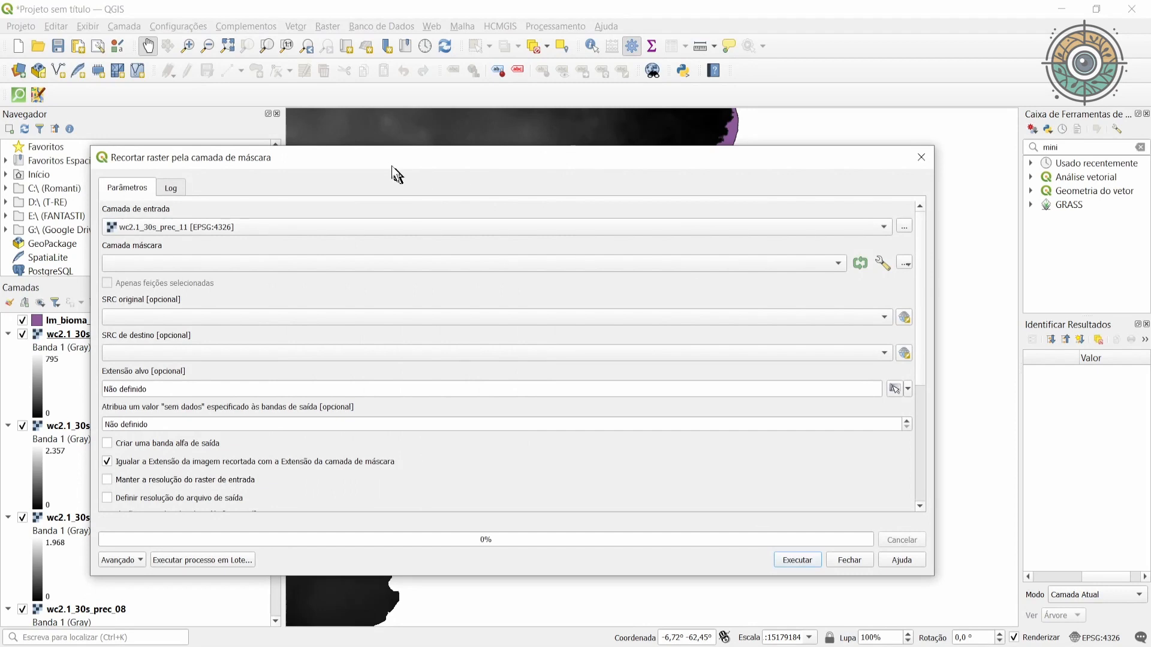
{"action": "left_click_drag", "start_coordinate": [393, 167], "coordinate": [578, 90]}
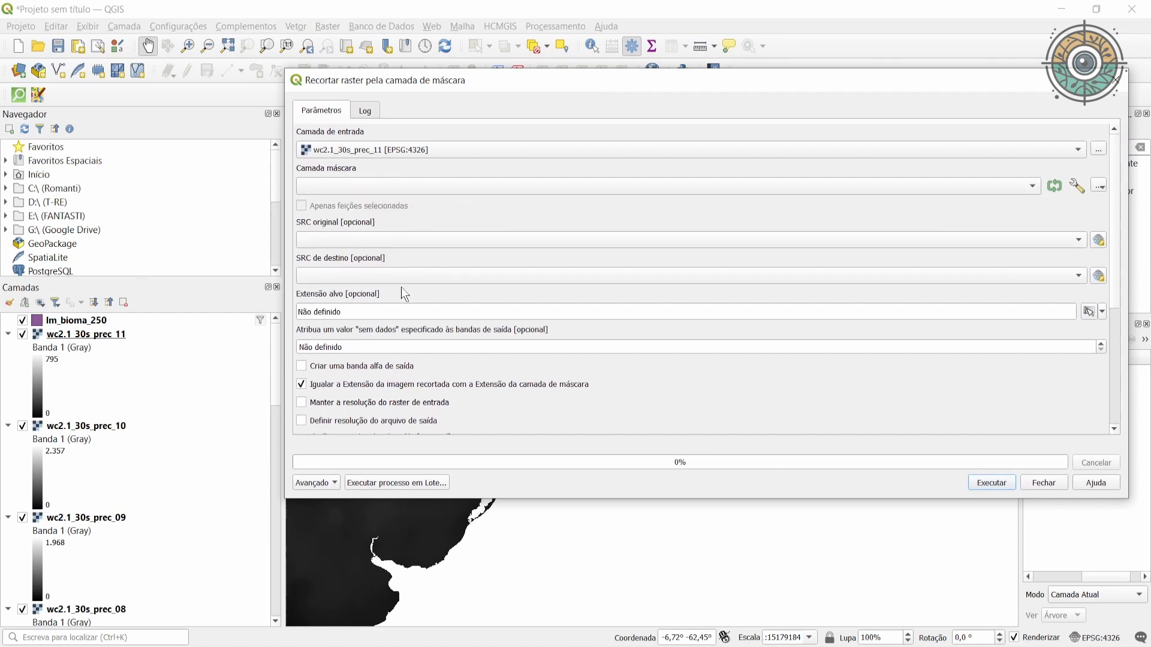
{"action": "left_click", "coordinate": [400, 155]}
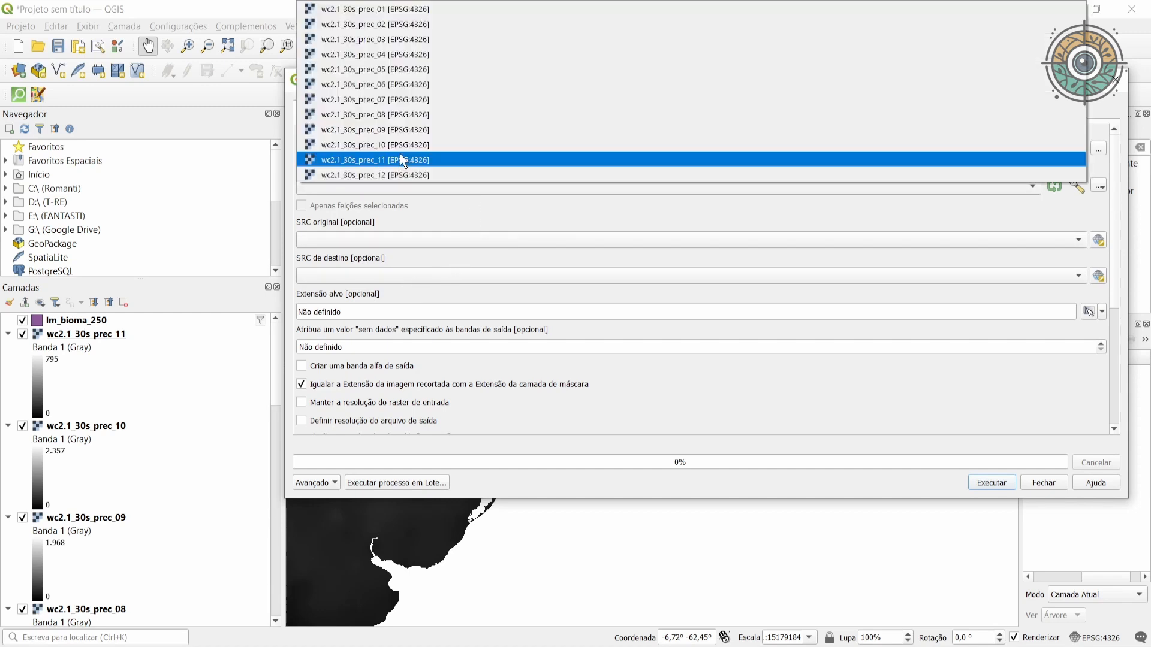
{"action": "left_click", "coordinate": [408, 9]}
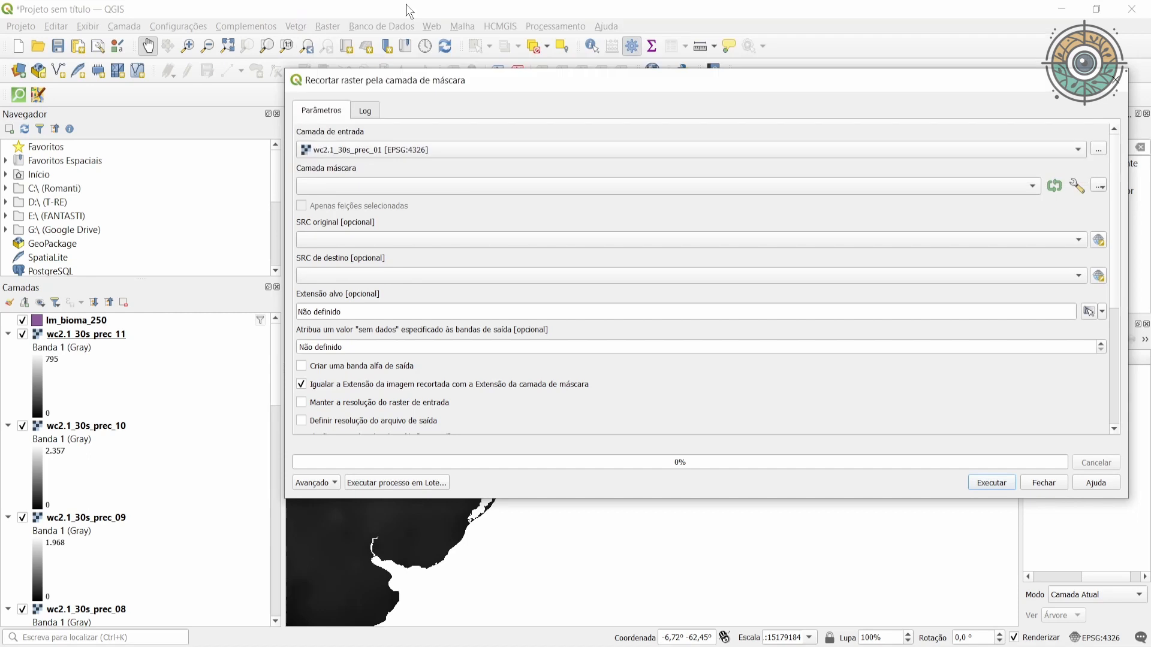
{"action": "left_click", "coordinate": [398, 181]}
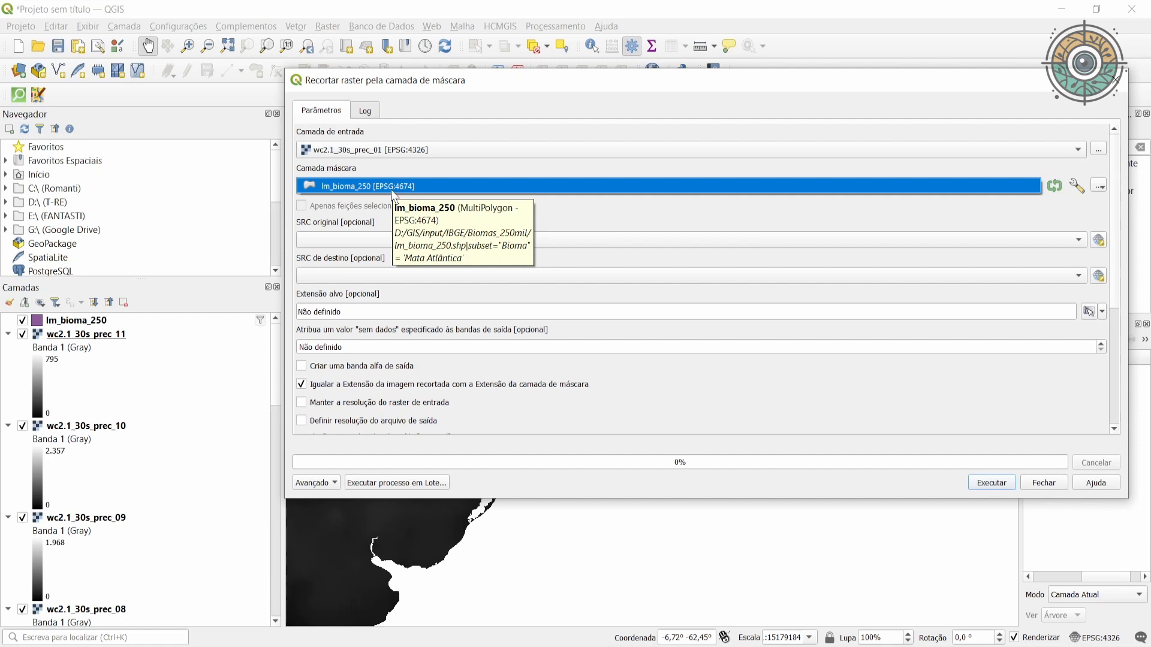
{"action": "left_click", "coordinate": [391, 189]}
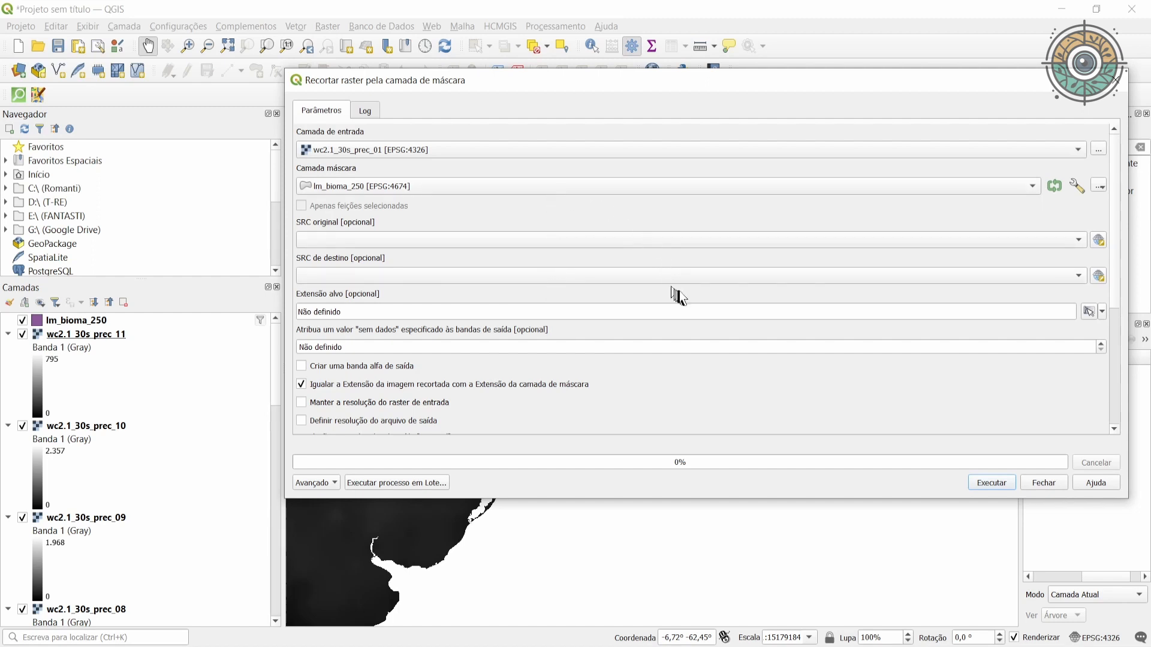
Step: Keep the input raster's resolution for the clip and run it to a temporary output layer
{"action": "scroll", "coordinate": [681, 292], "scroll_direction": "down", "scroll_amount": 1}
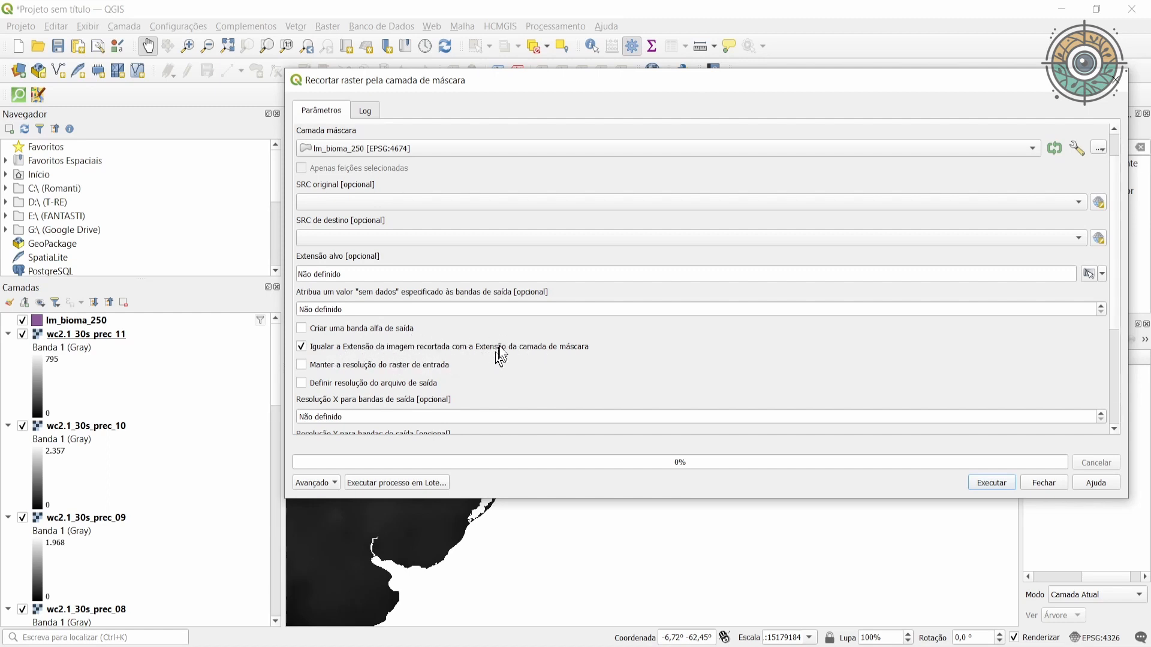
{"action": "scroll", "coordinate": [674, 346], "scroll_direction": "down", "scroll_amount": 1}
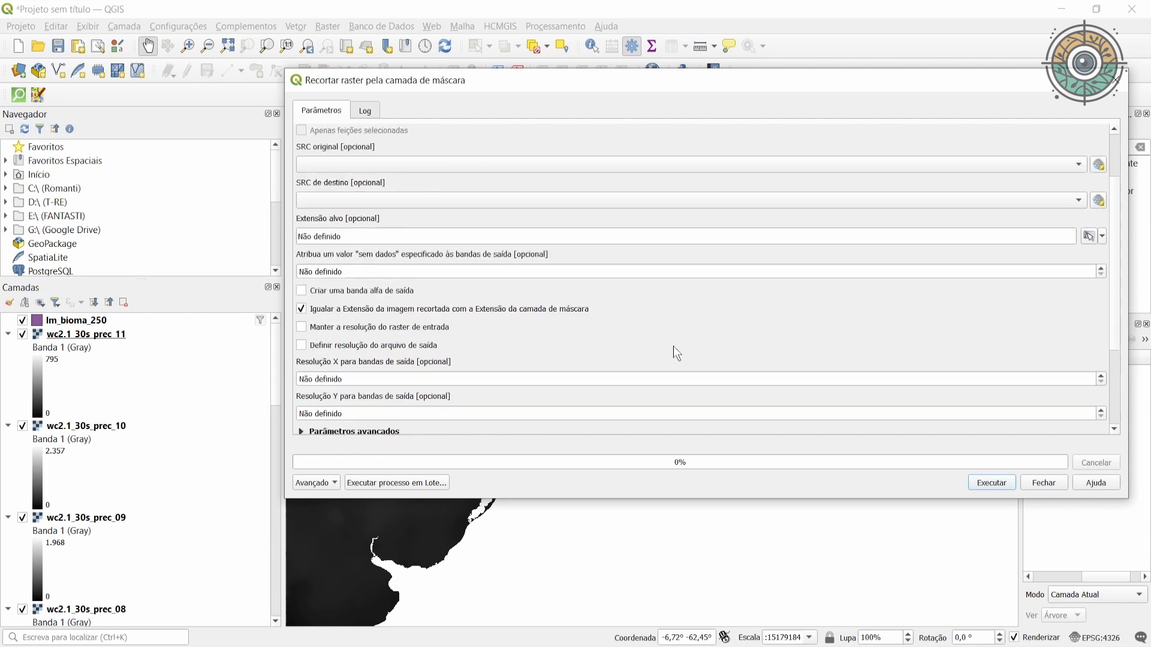
{"action": "left_click", "coordinate": [302, 328]}
{"action": "scroll", "coordinate": [787, 265], "scroll_direction": "down", "scroll_amount": 1}
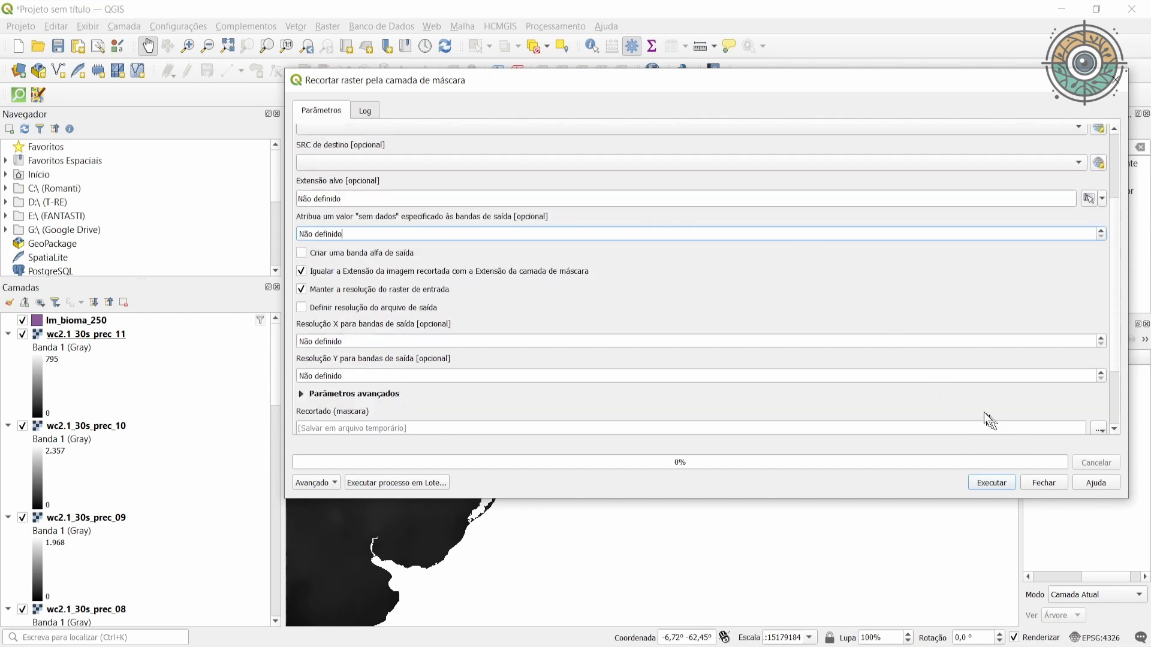
{"action": "scroll", "coordinate": [984, 412], "scroll_direction": "down", "scroll_amount": 1}
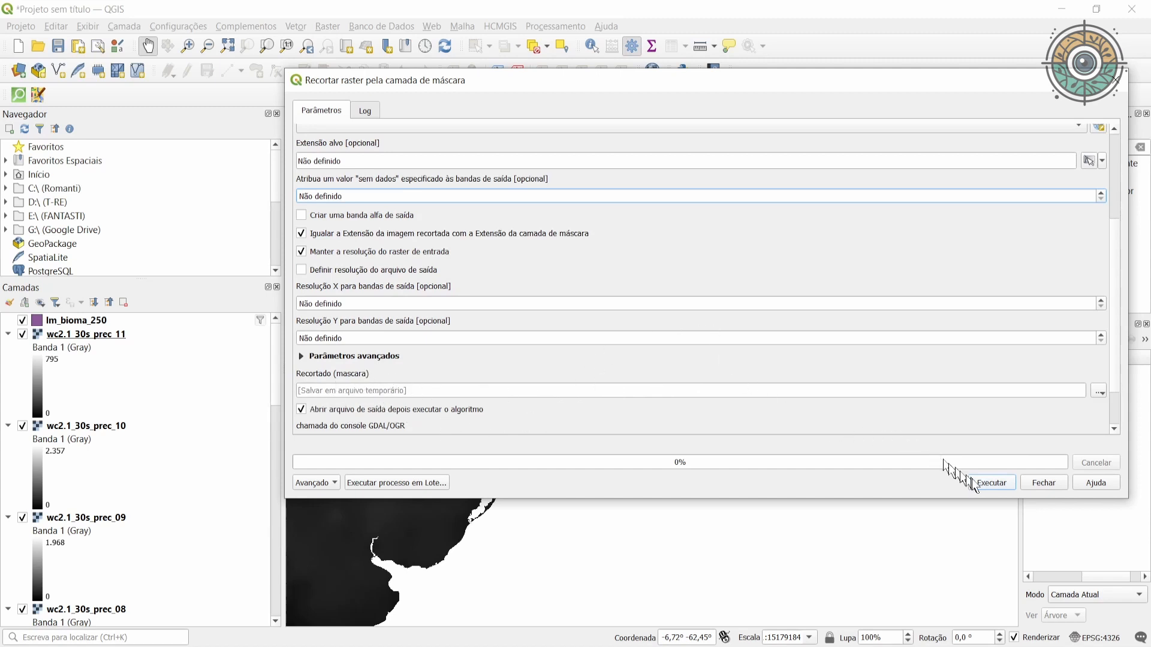
{"action": "left_click", "coordinate": [989, 482]}
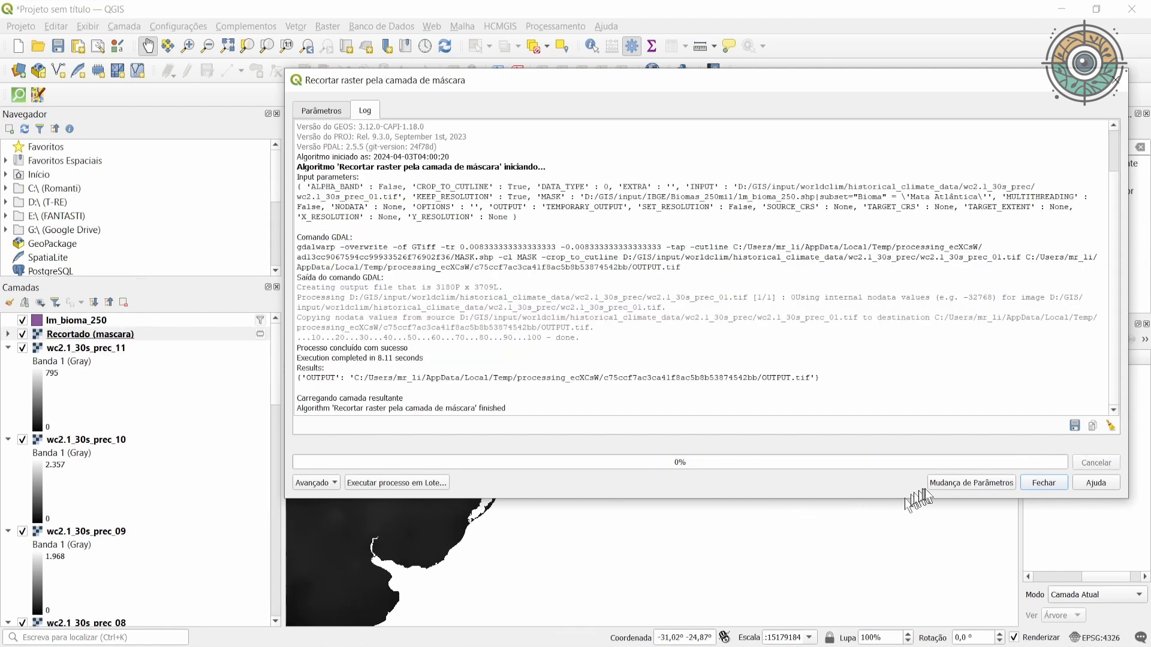
{"action": "left_click", "coordinate": [1042, 482]}
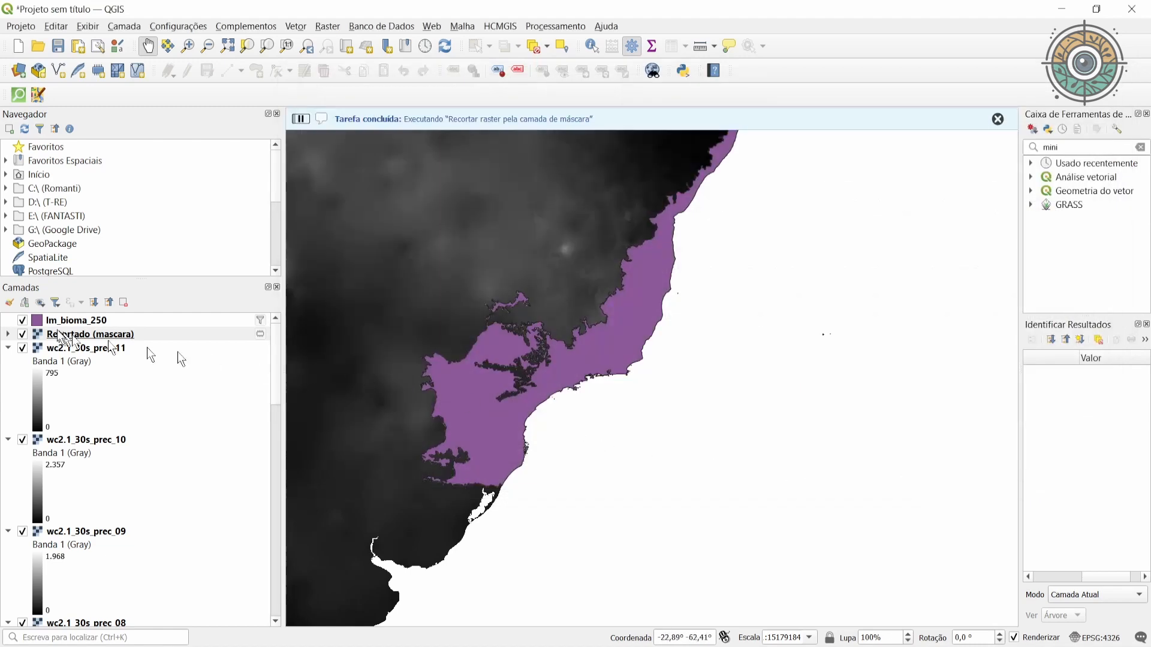
Step: Hide all layers except the clipped raster Recortado (mascara) and the lm_bioma_250 polygon
{"action": "left_click", "coordinate": [22, 348]}
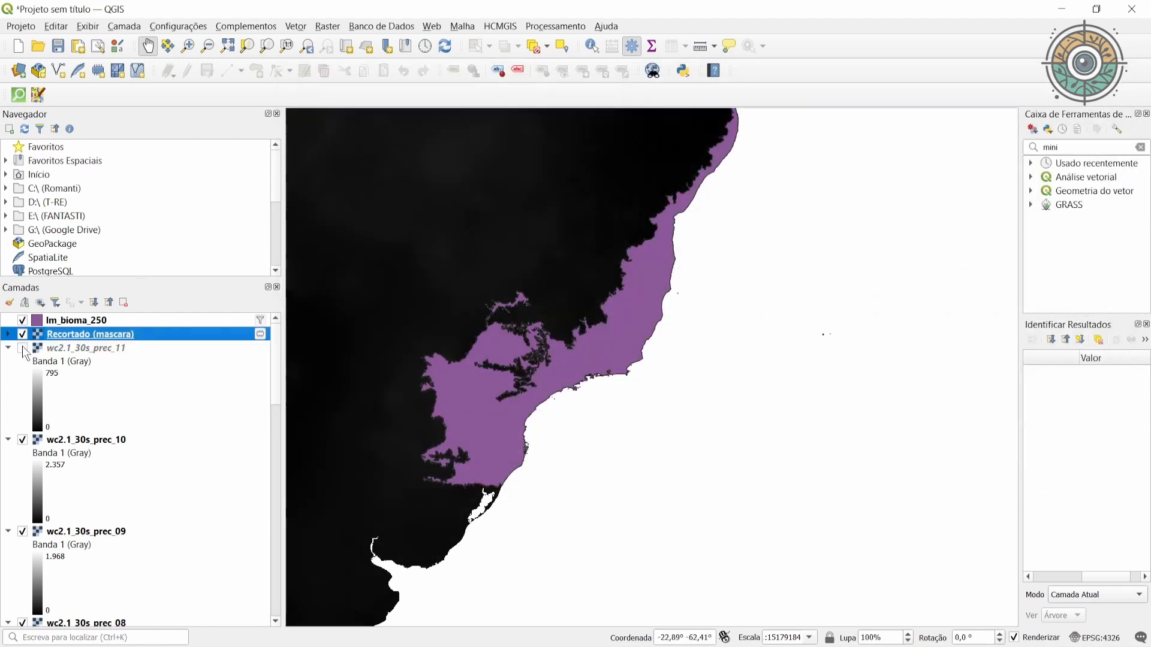
{"action": "left_click", "coordinate": [22, 439]}
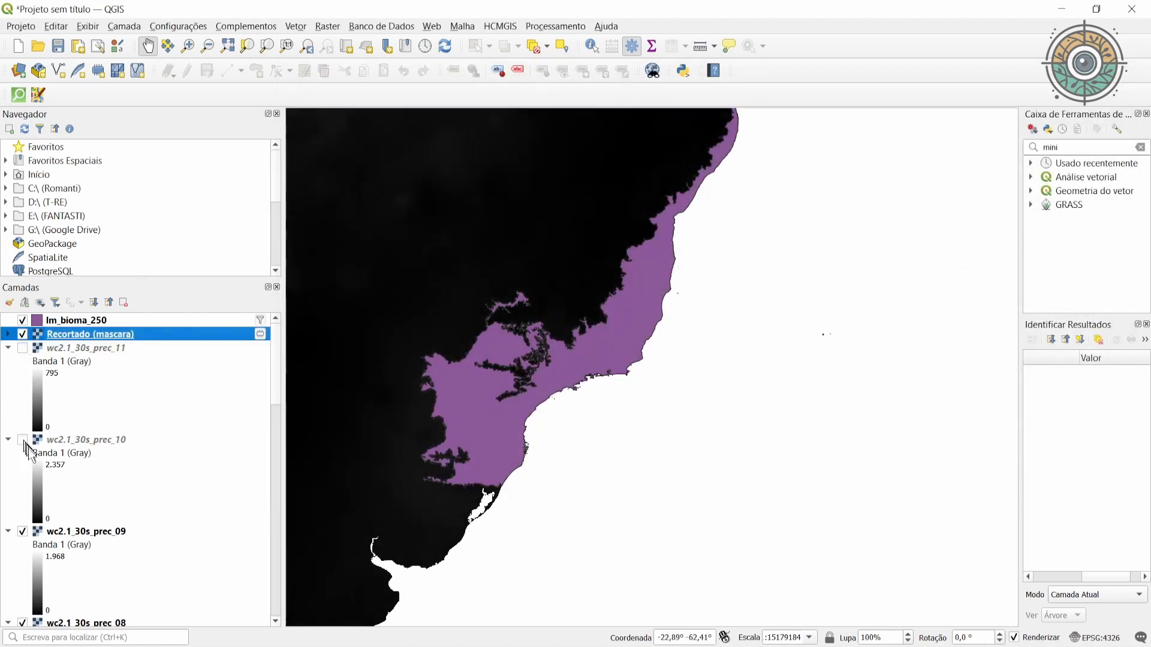
{"action": "left_click", "coordinate": [20, 538]}
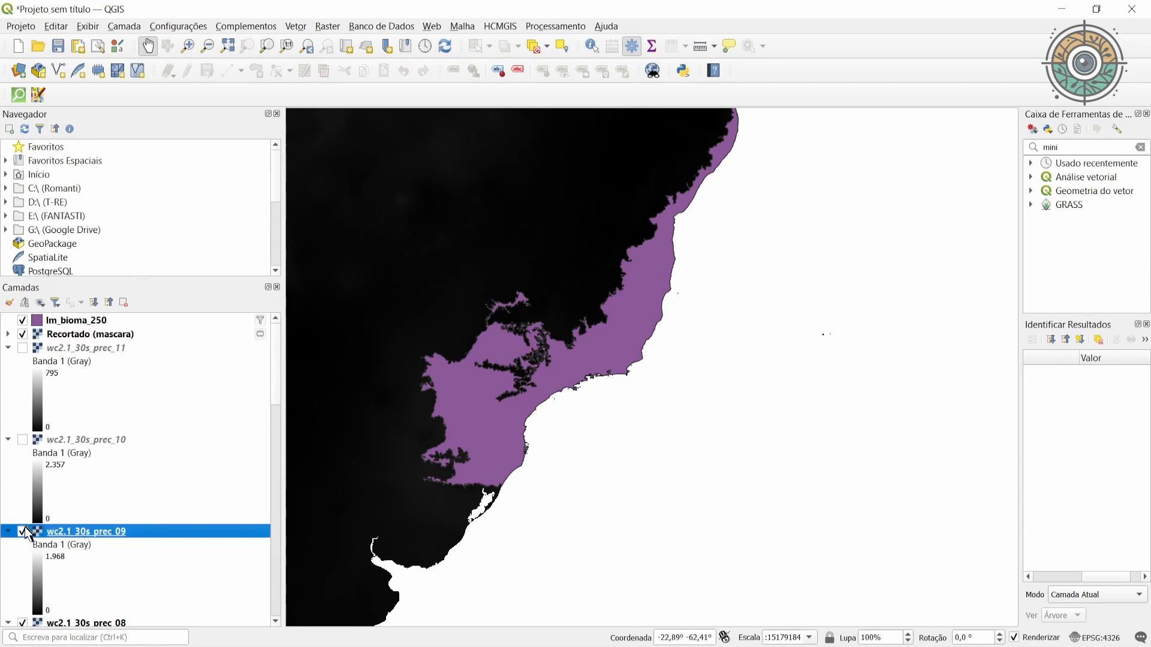
{"action": "left_click", "coordinate": [24, 527]}
{"action": "scroll", "coordinate": [82, 535], "scroll_direction": "down", "scroll_amount": 3}
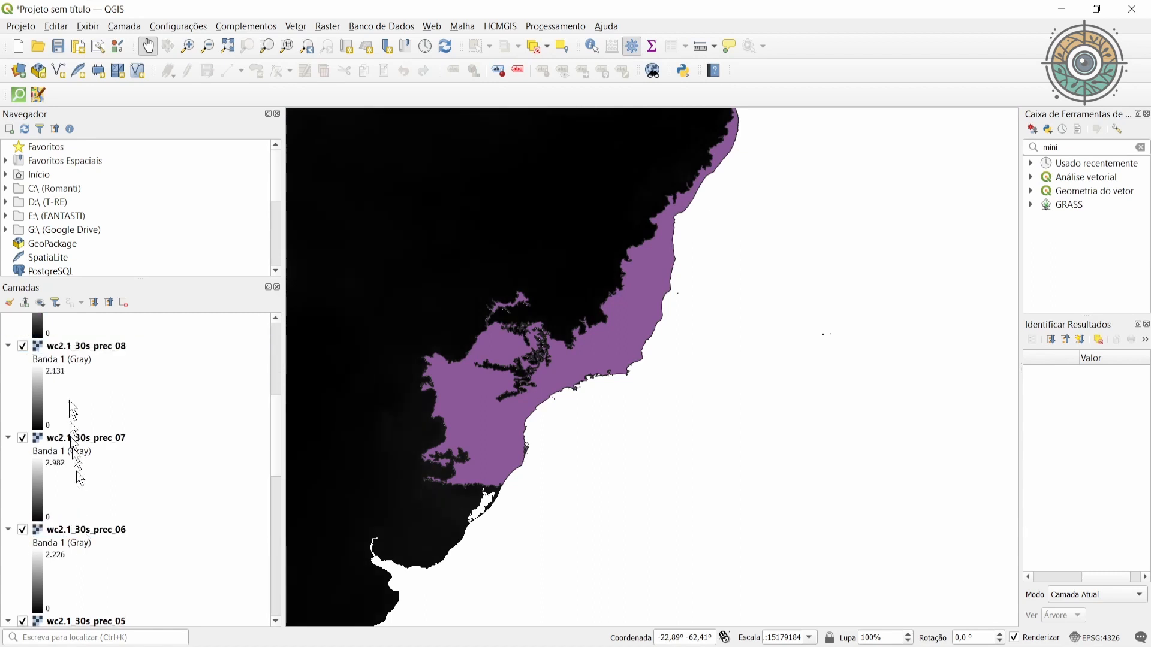
{"action": "left_click", "coordinate": [41, 303]}
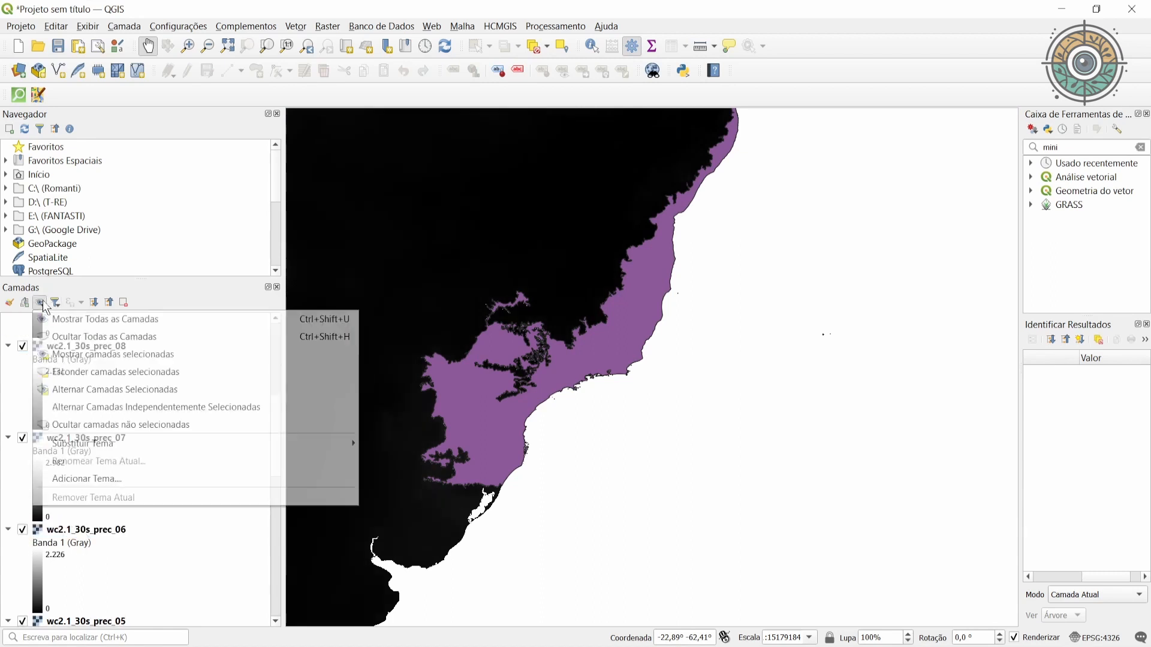
{"action": "left_click", "coordinate": [72, 336]}
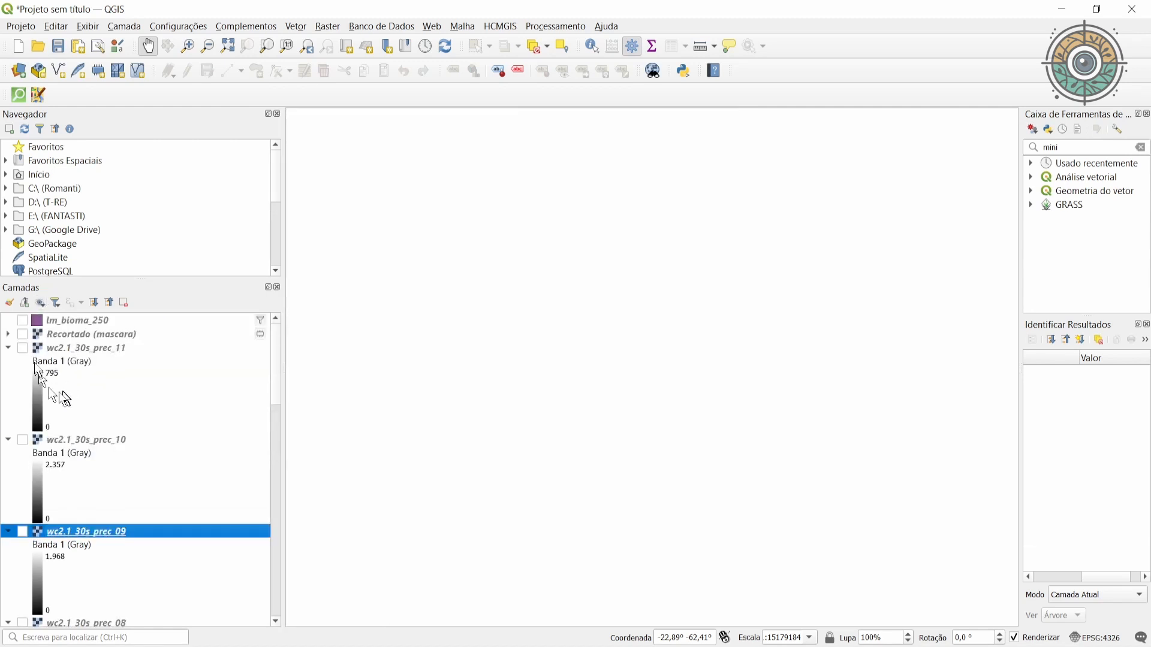
{"action": "left_click", "coordinate": [22, 334]}
{"action": "left_click", "coordinate": [22, 320]}
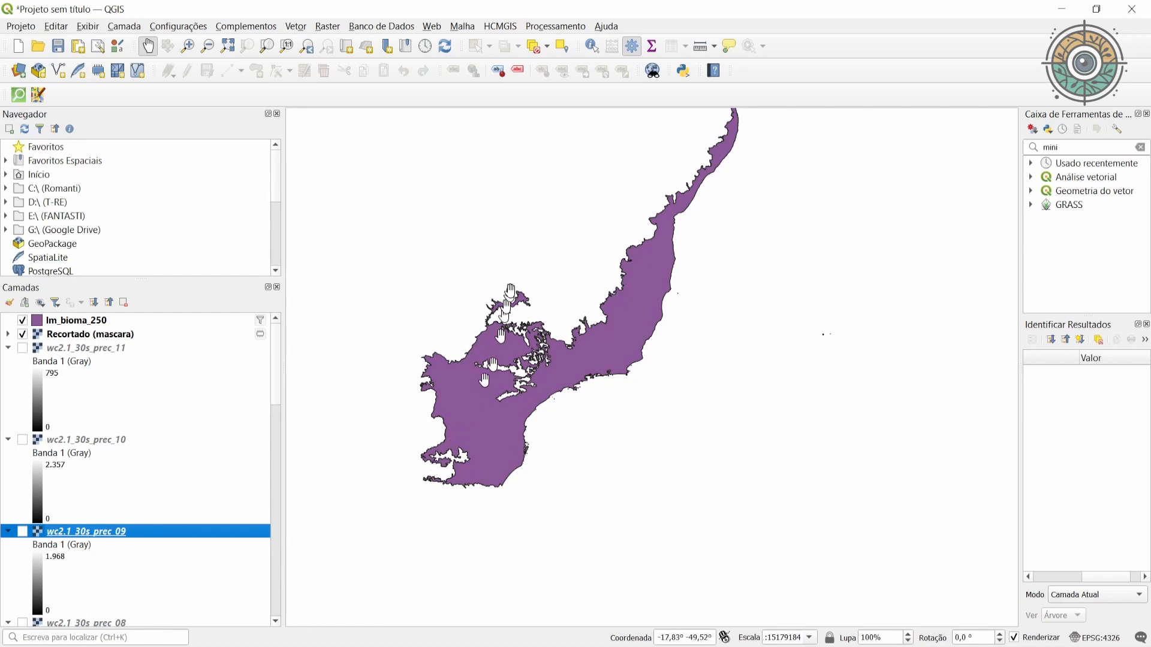
Step: Compare the clipped raster with the lm_bioma_250 polygon by toggling the polygon's visibility, leaving the polygon hidden
{"action": "left_click_drag", "start_coordinate": [507, 299], "coordinate": [520, 351]}
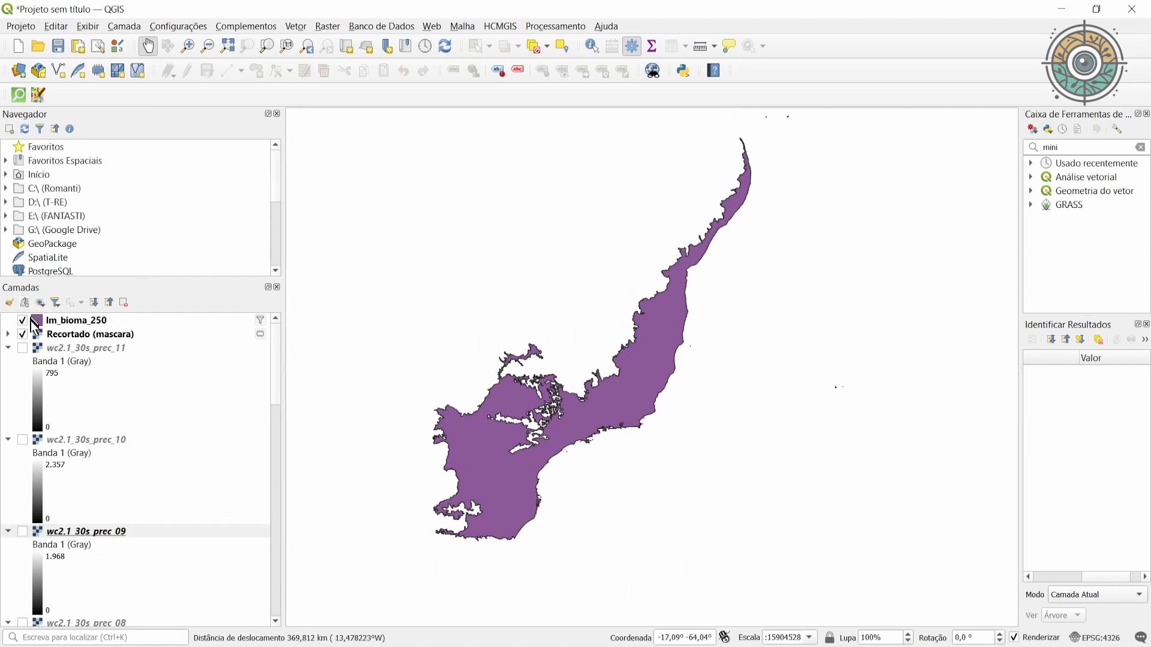
{"action": "left_click", "coordinate": [23, 320]}
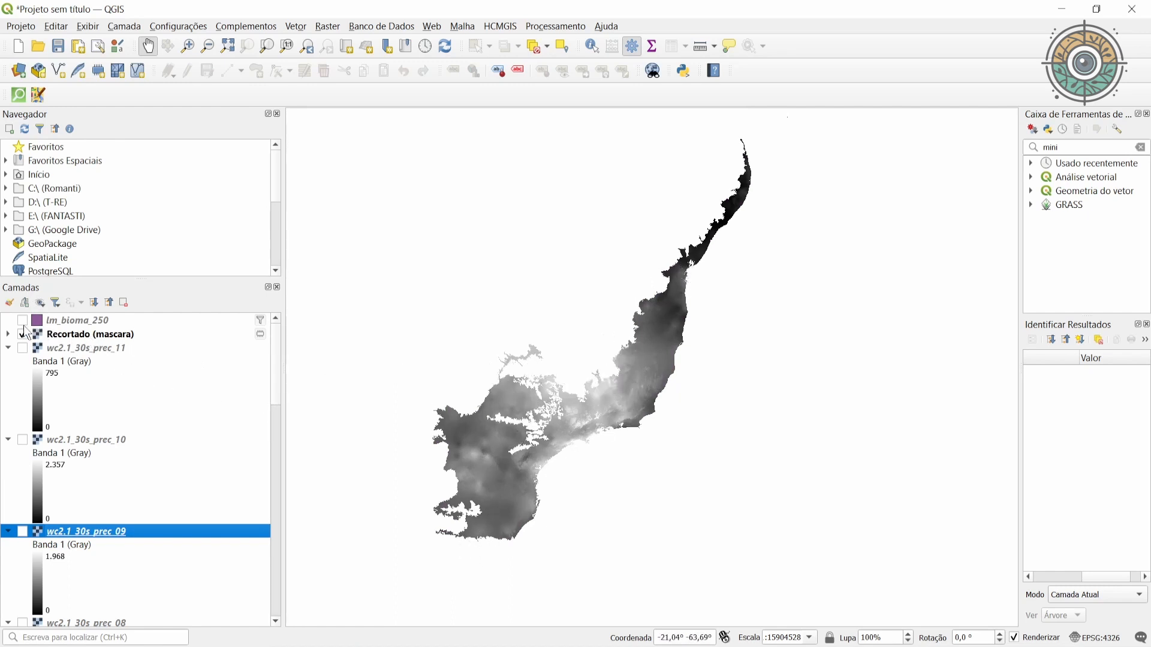
{"action": "left_click", "coordinate": [22, 322]}
{"action": "left_click", "coordinate": [22, 321]}
Step: Expand the clipped raster's legend and compare its value range with that of the original wc2.1_30s_prec_01 layer
{"action": "left_click", "coordinate": [8, 334]}
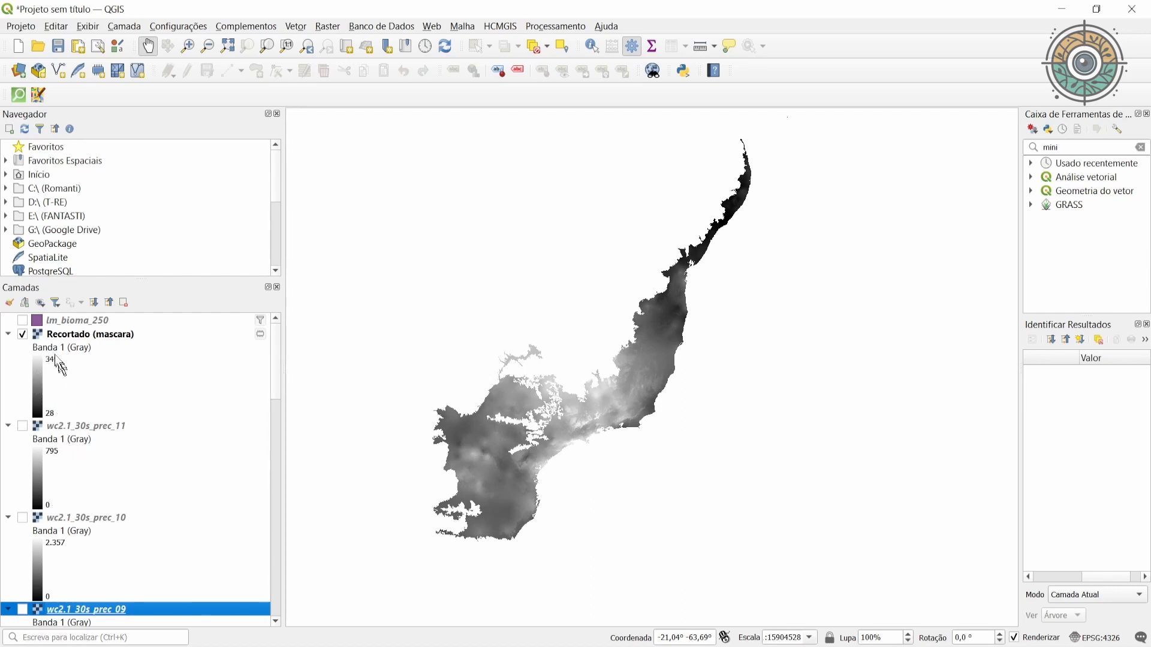
{"action": "scroll", "coordinate": [96, 444], "scroll_direction": "down", "scroll_amount": 8}
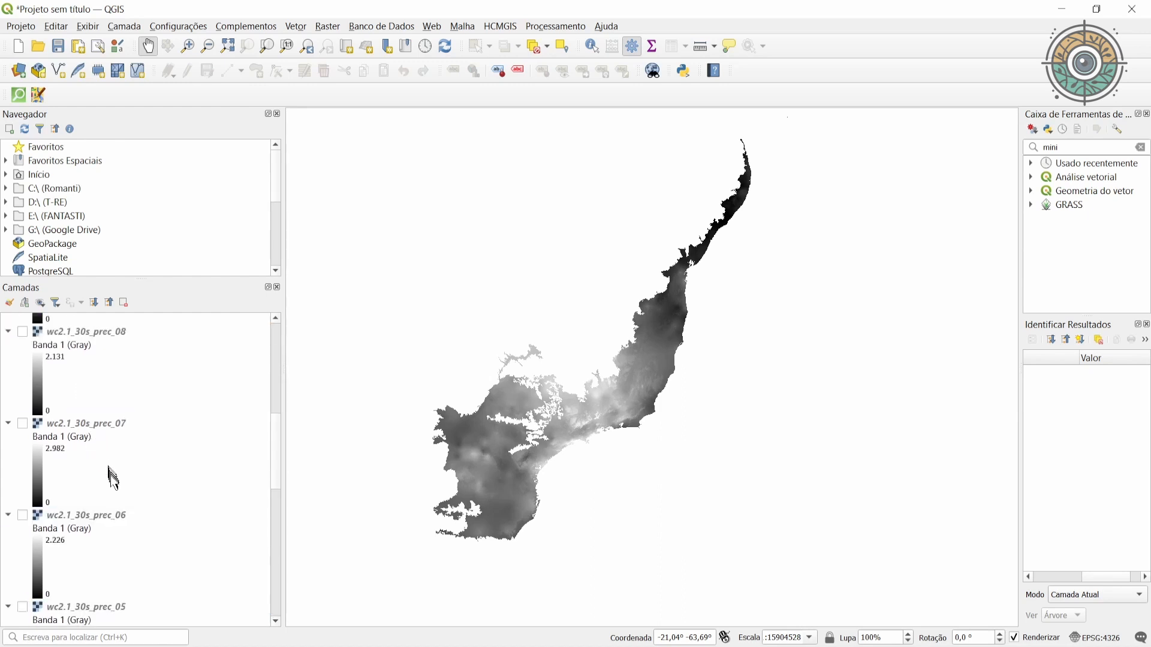
{"action": "scroll", "coordinate": [112, 479], "scroll_direction": "down", "scroll_amount": 12}
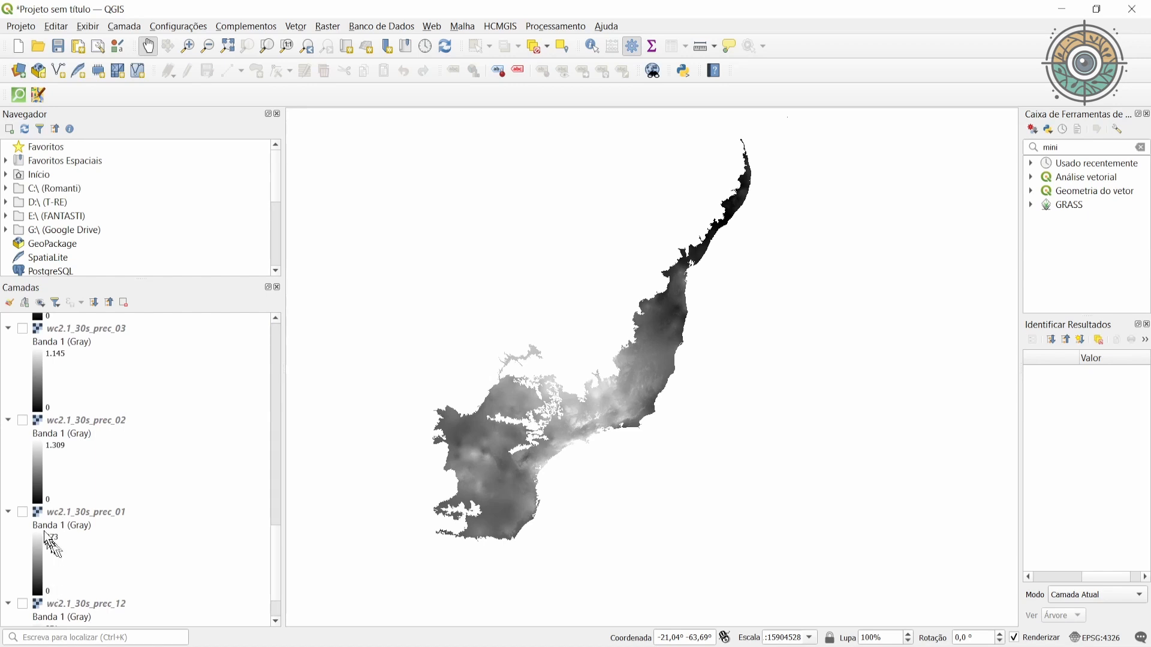
{"action": "scroll", "coordinate": [81, 527], "scroll_direction": "up", "scroll_amount": 15}
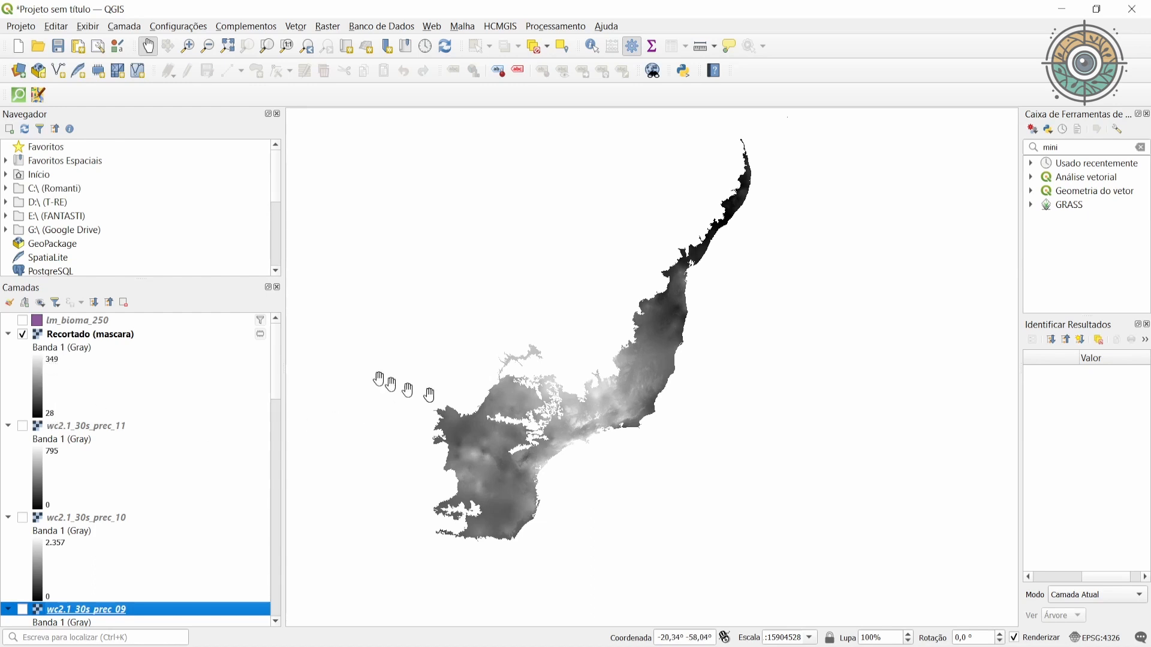
Step: Examine the clipped raster's inland edge up close, briefly overlaying the lm_bioma_250 polygon to compare the two outlines
{"action": "scroll", "coordinate": [668, 318], "scroll_direction": "up", "scroll_amount": 1}
{"action": "scroll", "coordinate": [659, 251], "scroll_direction": "up", "scroll_amount": 1}
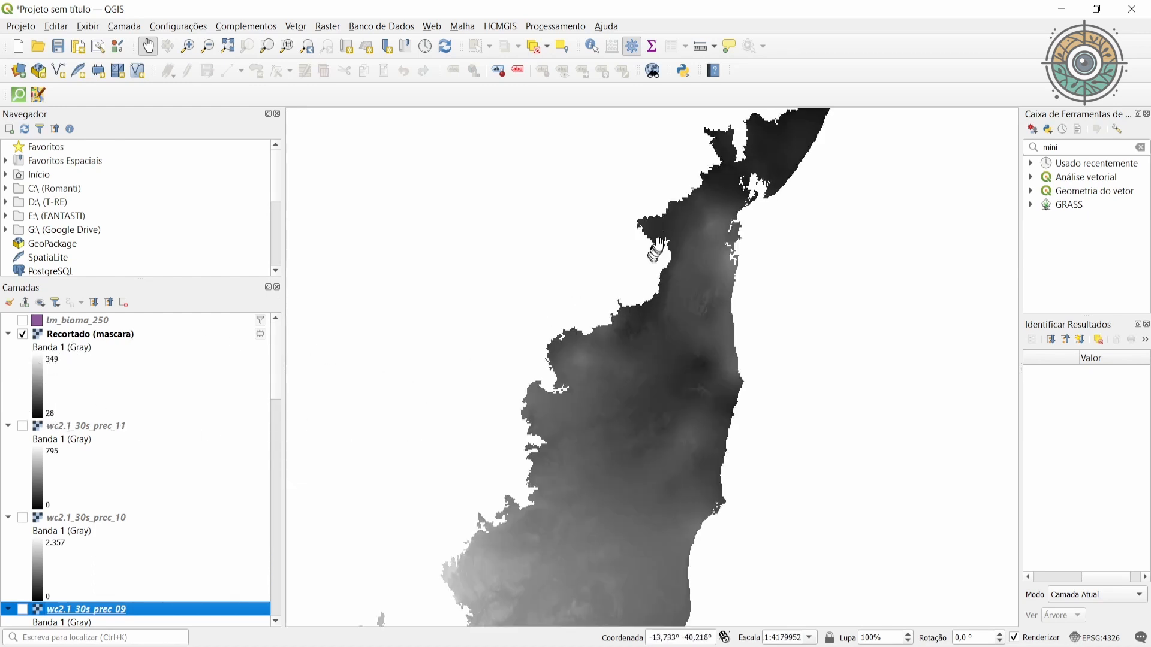
{"action": "scroll", "coordinate": [684, 186], "scroll_direction": "up", "scroll_amount": 3}
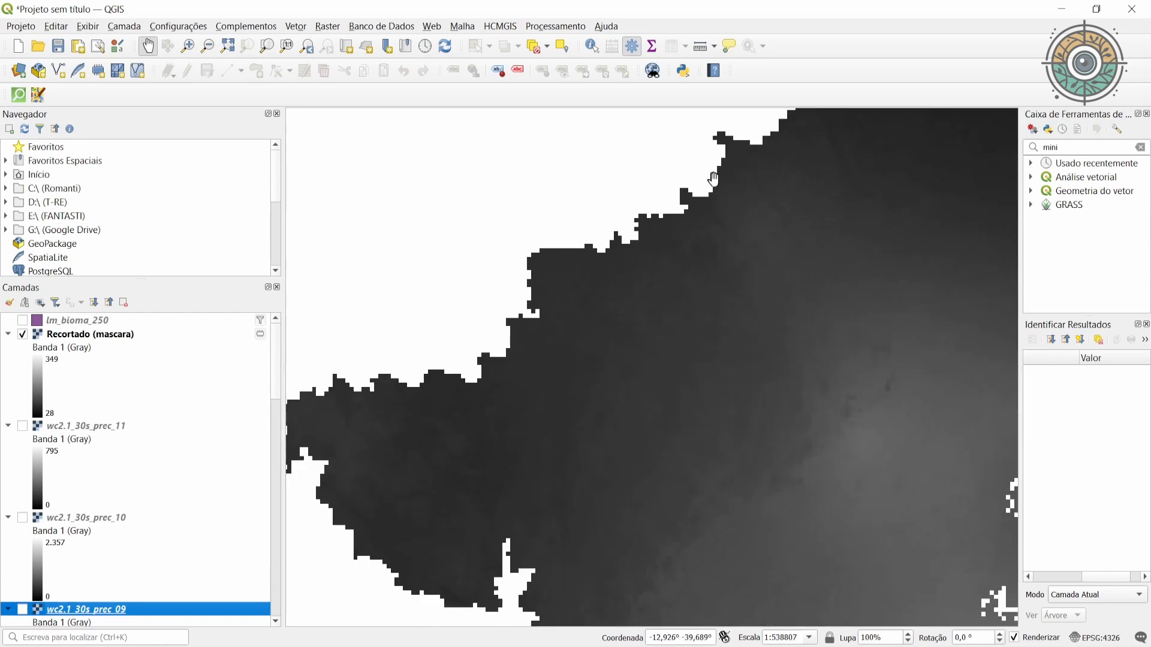
{"action": "scroll", "coordinate": [708, 173], "scroll_direction": "up", "scroll_amount": 2}
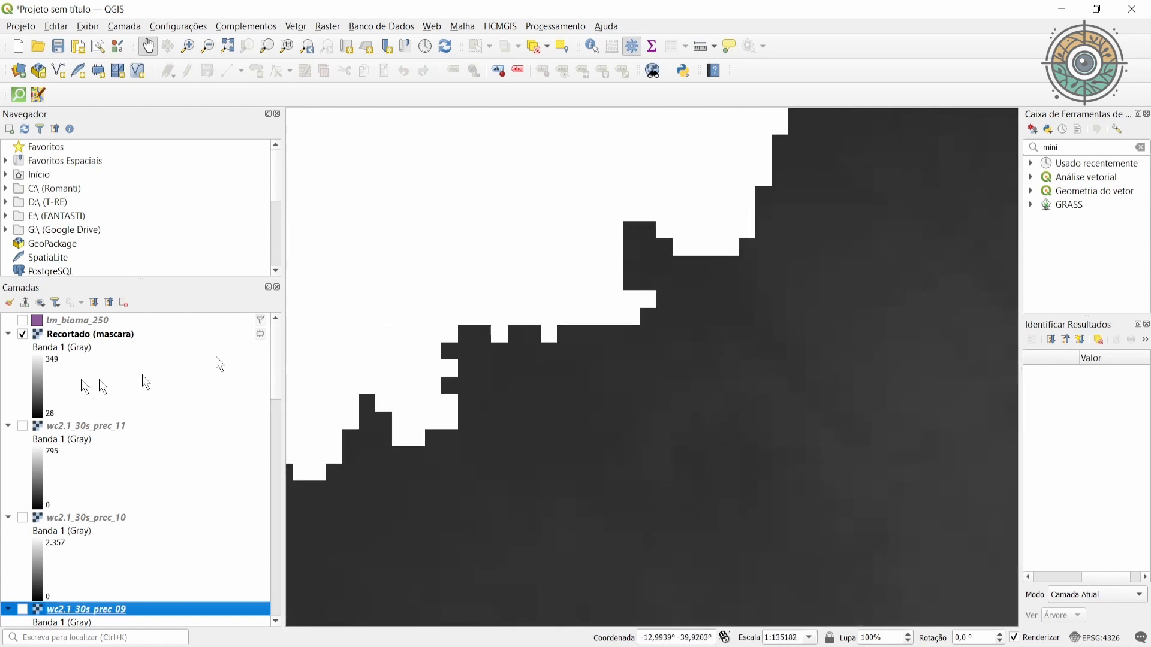
{"action": "left_click", "coordinate": [22, 320]}
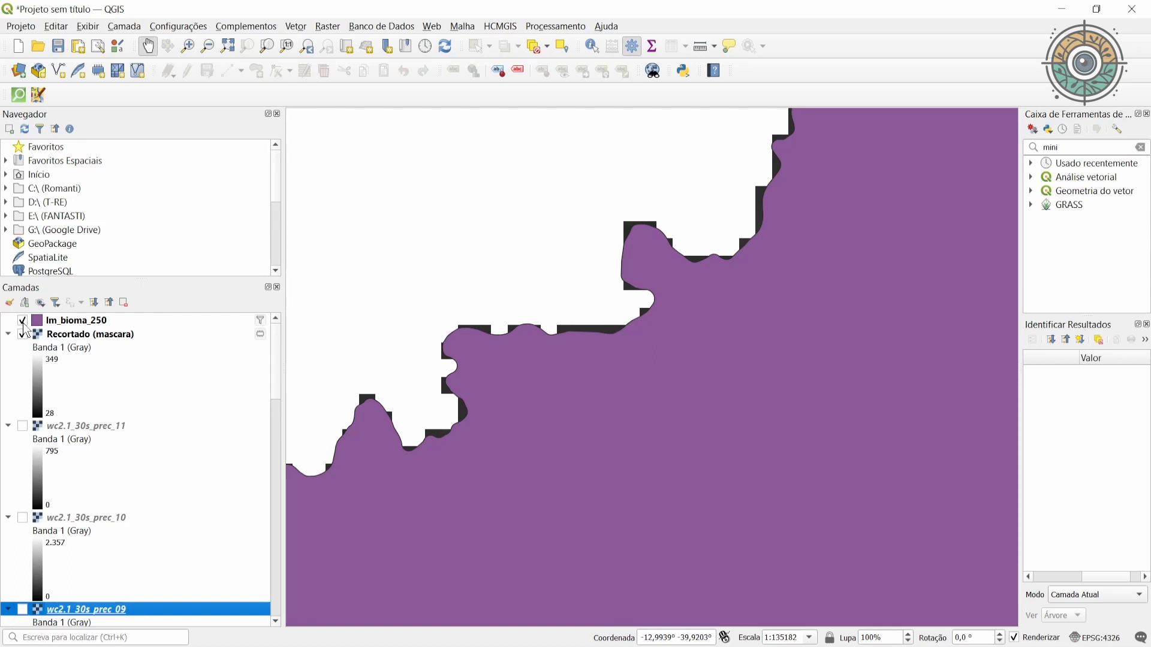
{"action": "left_click", "coordinate": [22, 321]}
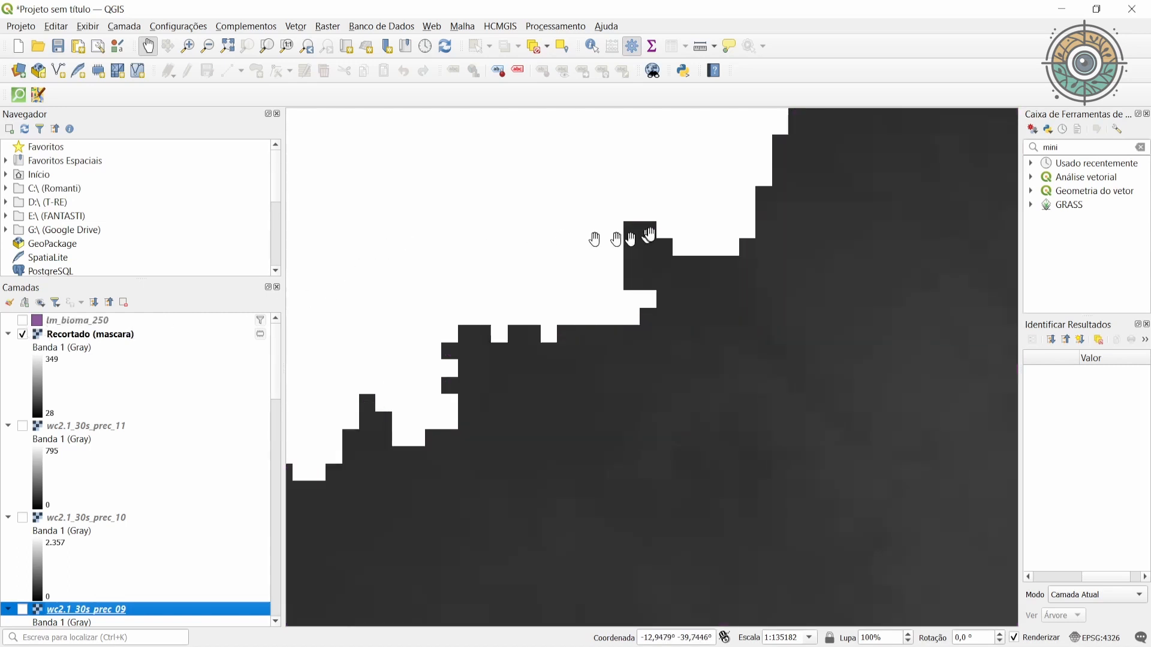
Step: Show lm_bioma_250 over the clipped raster and follow the biome boundary inland, examining how the square cells fit the polygon's smooth outline
{"action": "scroll", "coordinate": [640, 230], "scroll_direction": "up", "scroll_amount": 3}
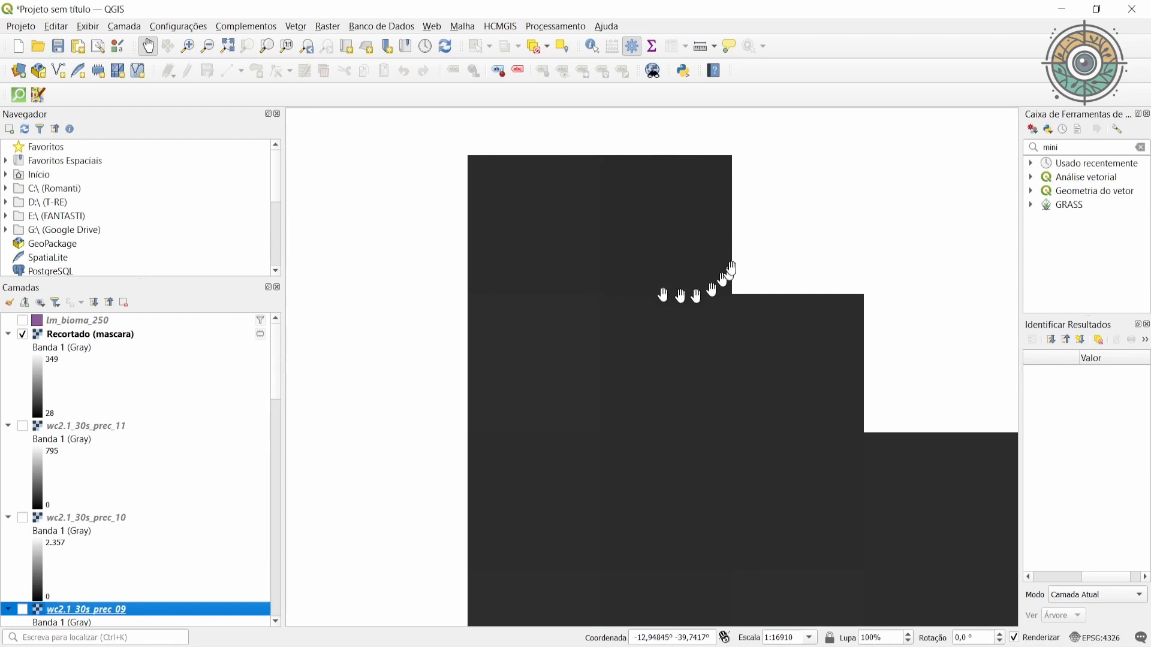
{"action": "left_click", "coordinate": [23, 321]}
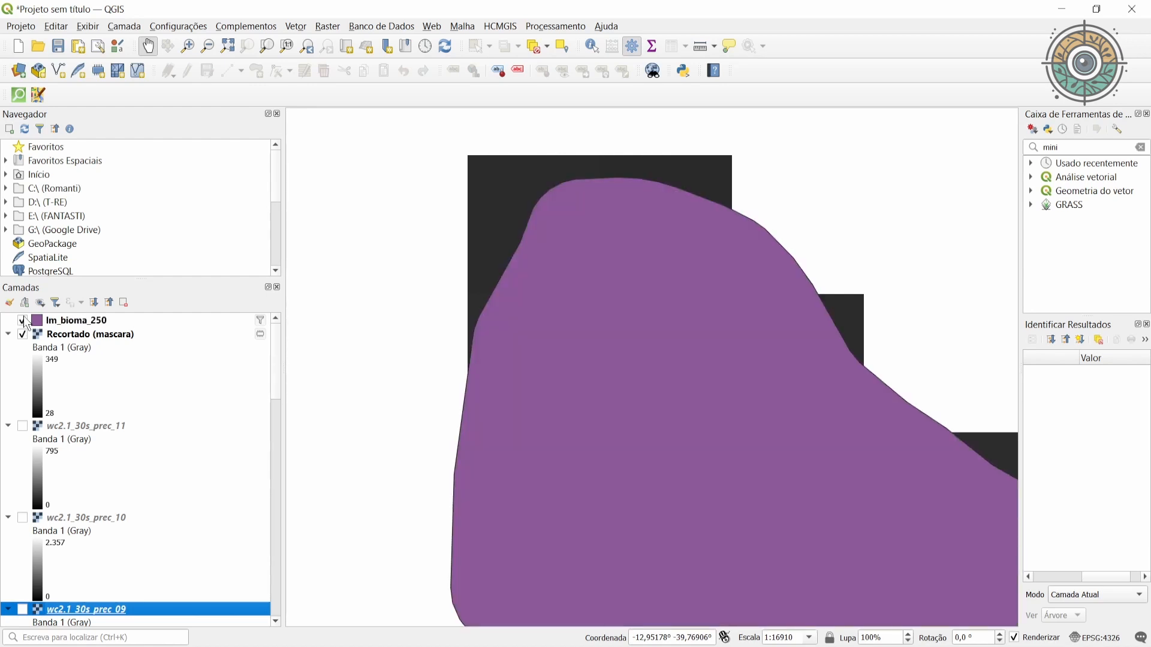
{"action": "scroll", "coordinate": [575, 264], "scroll_direction": "down", "scroll_amount": 2}
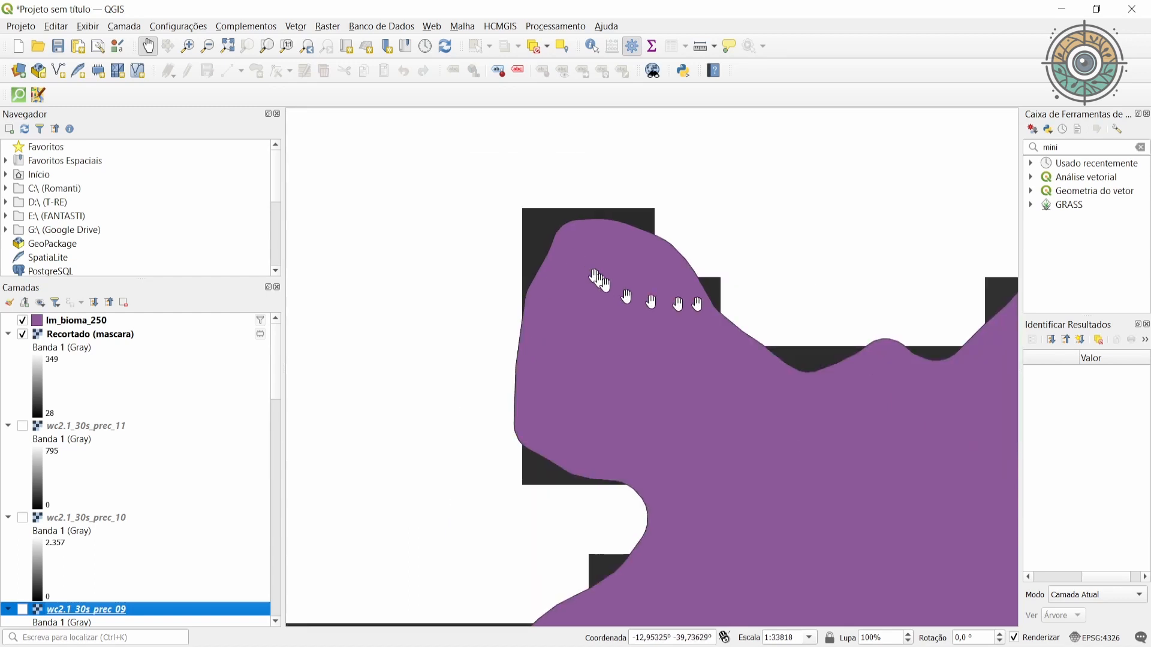
{"action": "left_click_drag", "start_coordinate": [539, 429], "coordinate": [675, 357]}
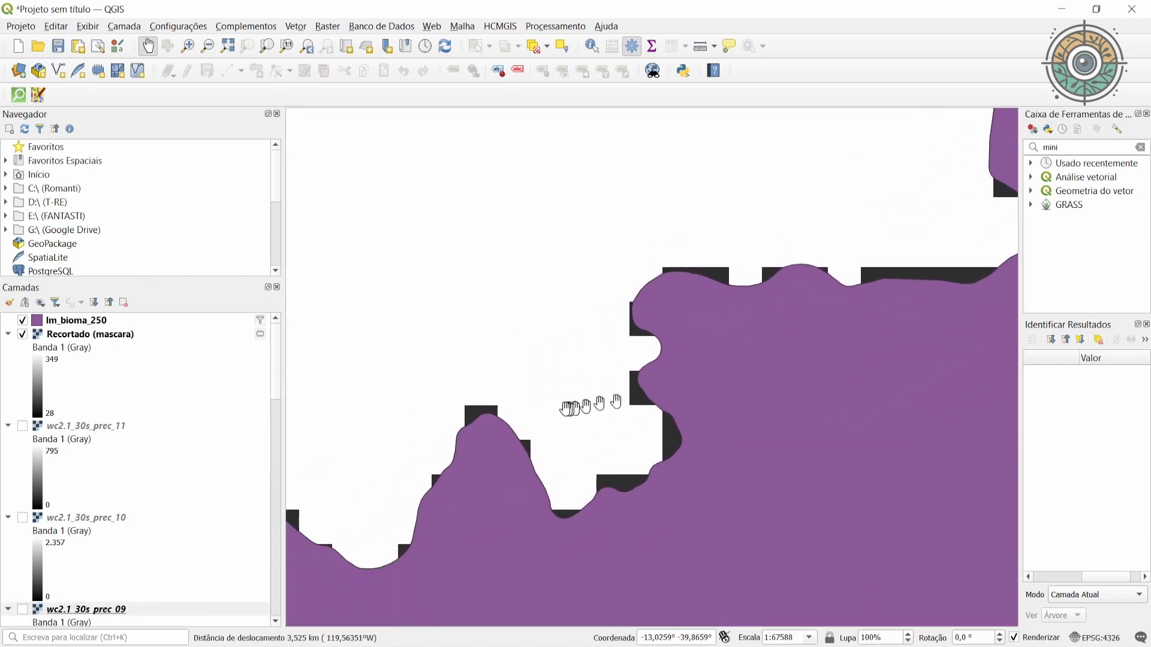
{"action": "scroll", "coordinate": [591, 403], "scroll_direction": "down", "scroll_amount": 1}
{"action": "left_click_drag", "start_coordinate": [546, 406], "coordinate": [642, 386]}
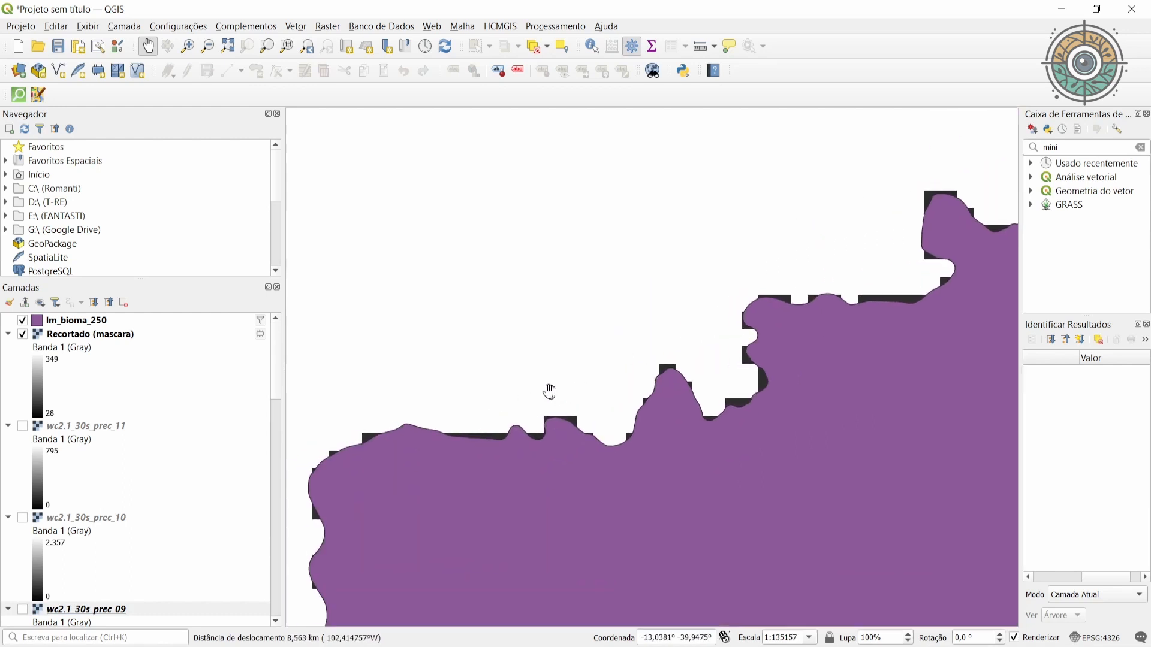
{"action": "left_click_drag", "start_coordinate": [507, 416], "coordinate": [624, 321]}
{"action": "scroll", "coordinate": [479, 409], "scroll_direction": "down", "scroll_amount": 1}
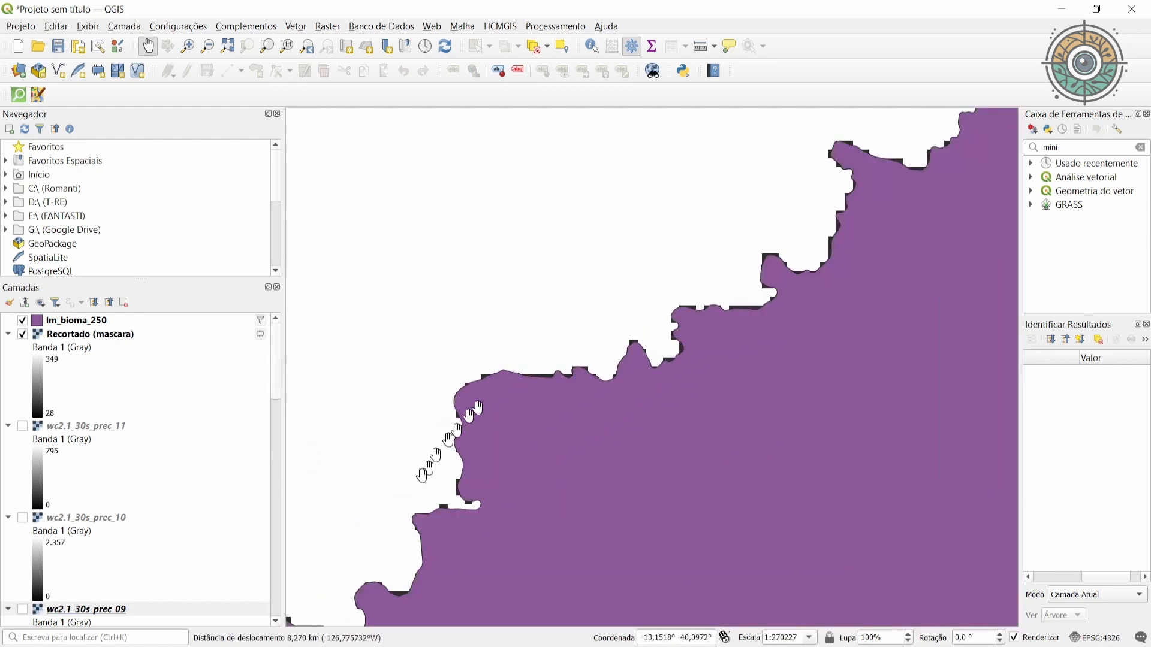
{"action": "left_click_drag", "start_coordinate": [406, 492], "coordinate": [454, 356]}
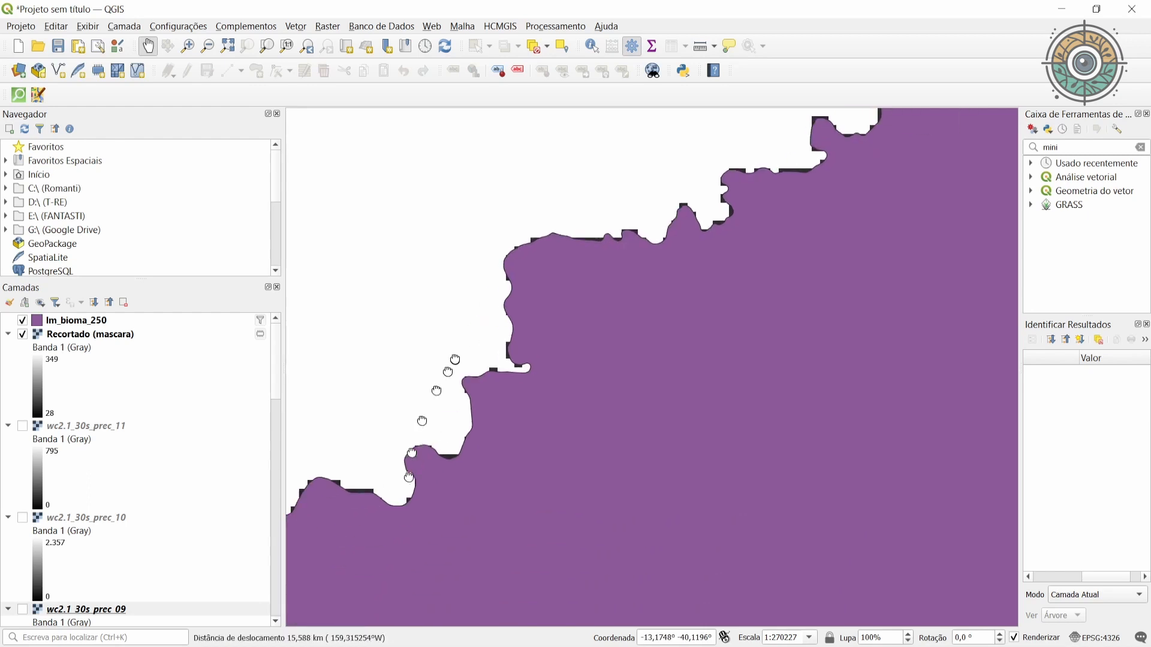
{"action": "left_click_drag", "start_coordinate": [384, 426], "coordinate": [570, 284]}
{"action": "left_click_drag", "start_coordinate": [383, 334], "coordinate": [501, 319]}
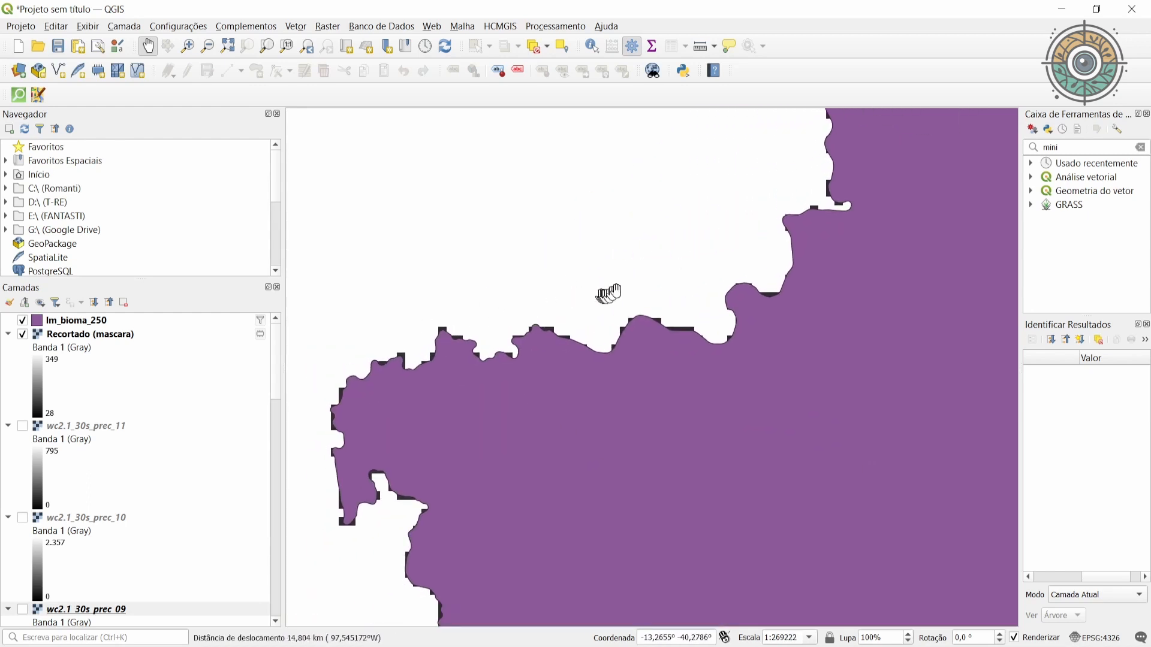
{"action": "scroll", "coordinate": [609, 290], "scroll_direction": "down", "scroll_amount": 1}
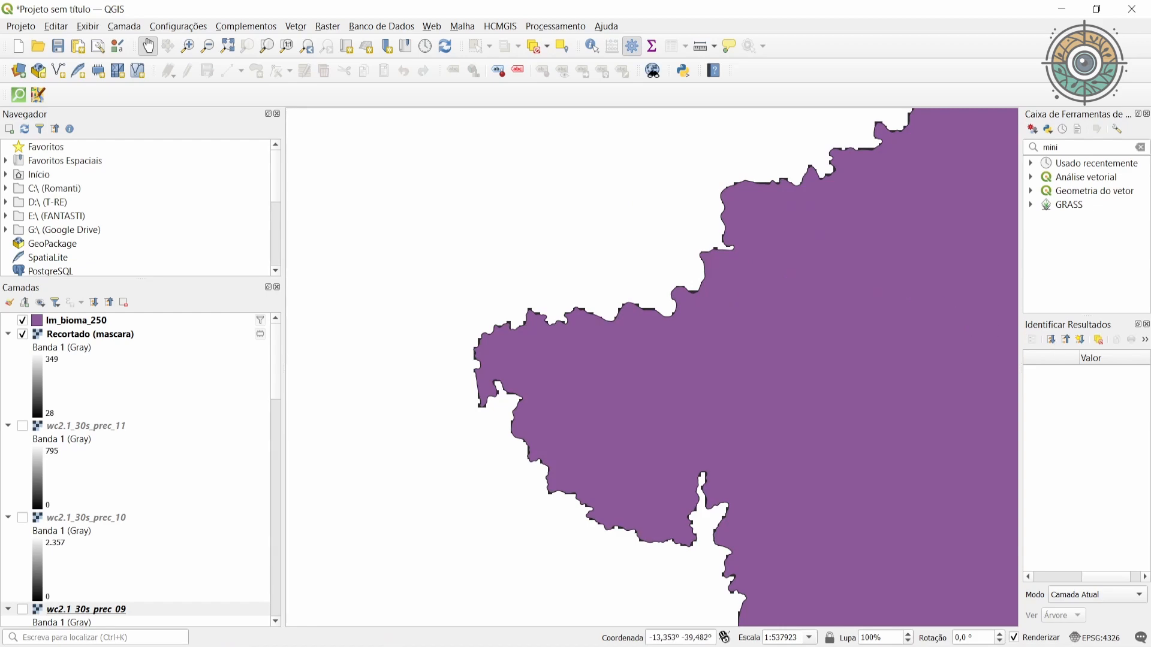